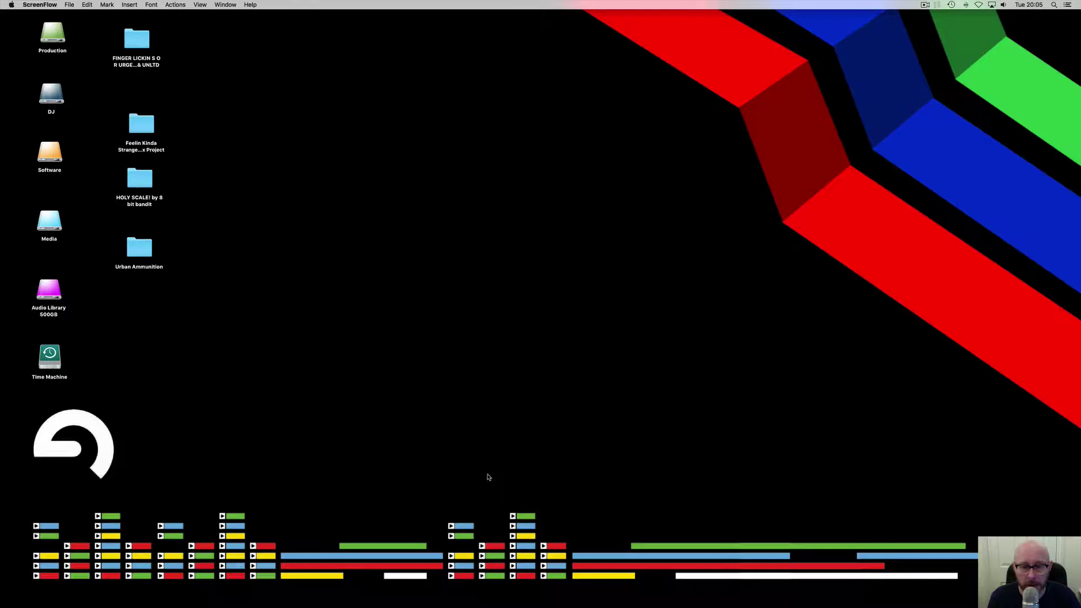
# Step: Start a new software instrument track set to EXS24 (Sampler) in stereo
pyautogui.moveTo(563, 591)
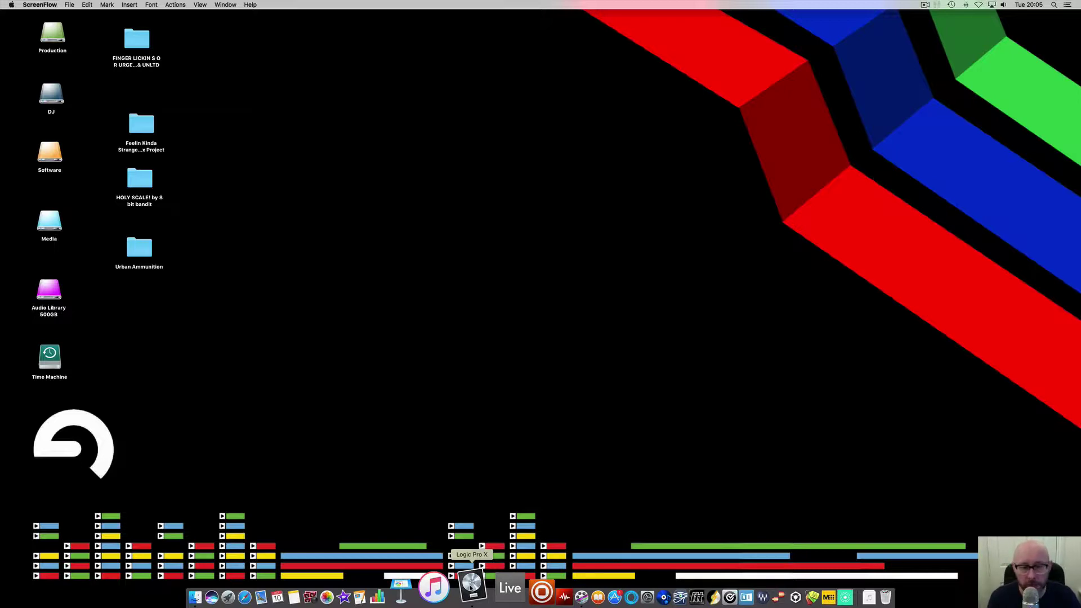
pyautogui.click(471, 588)
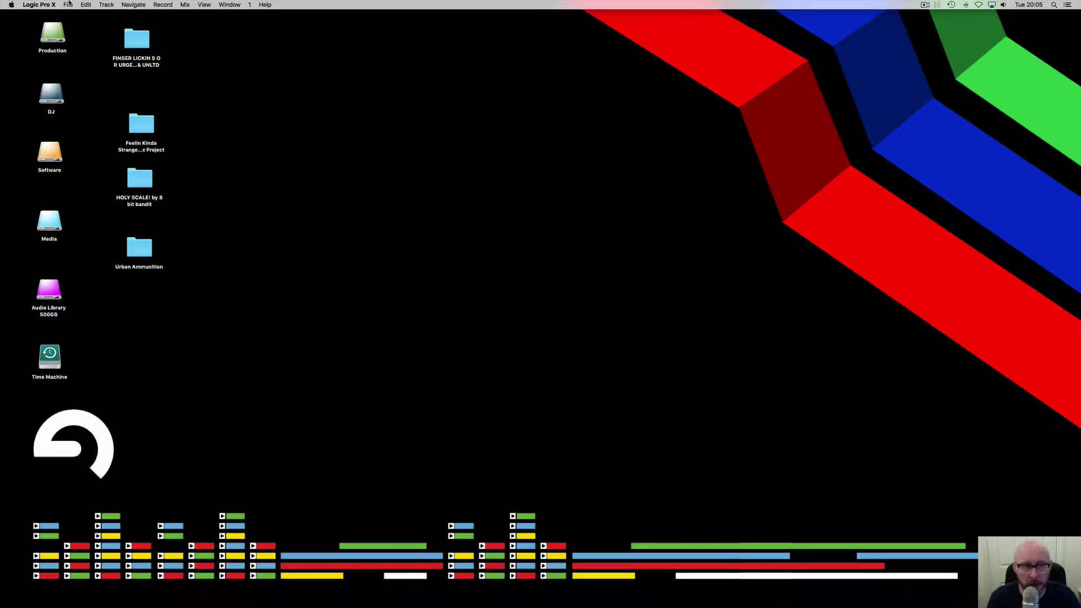
pyautogui.click(67, 5)
pyautogui.click(84, 14)
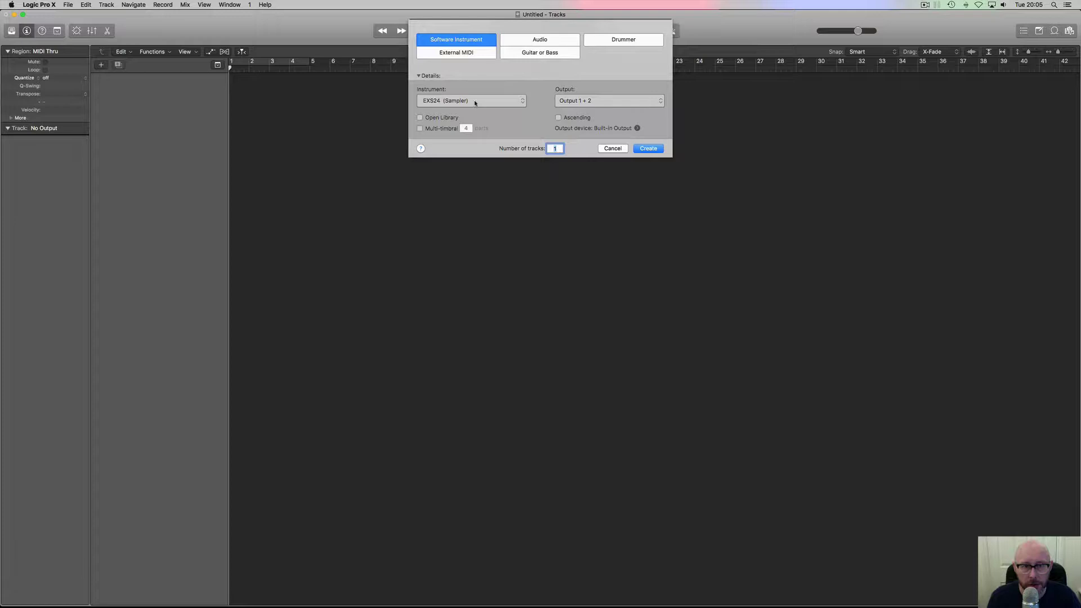
pyautogui.click(474, 103)
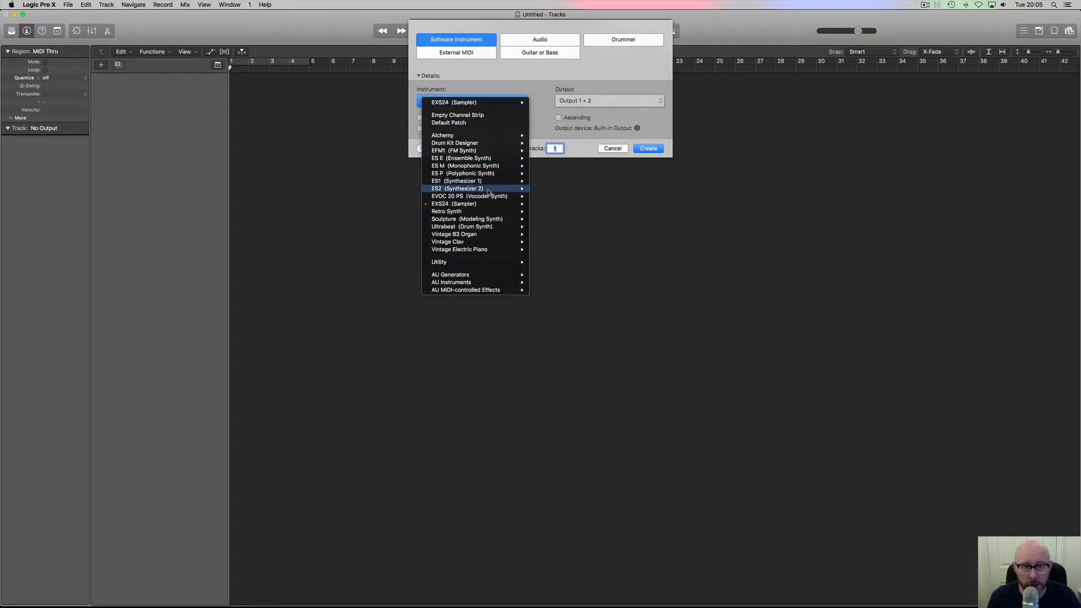
pyautogui.moveTo(481, 204)
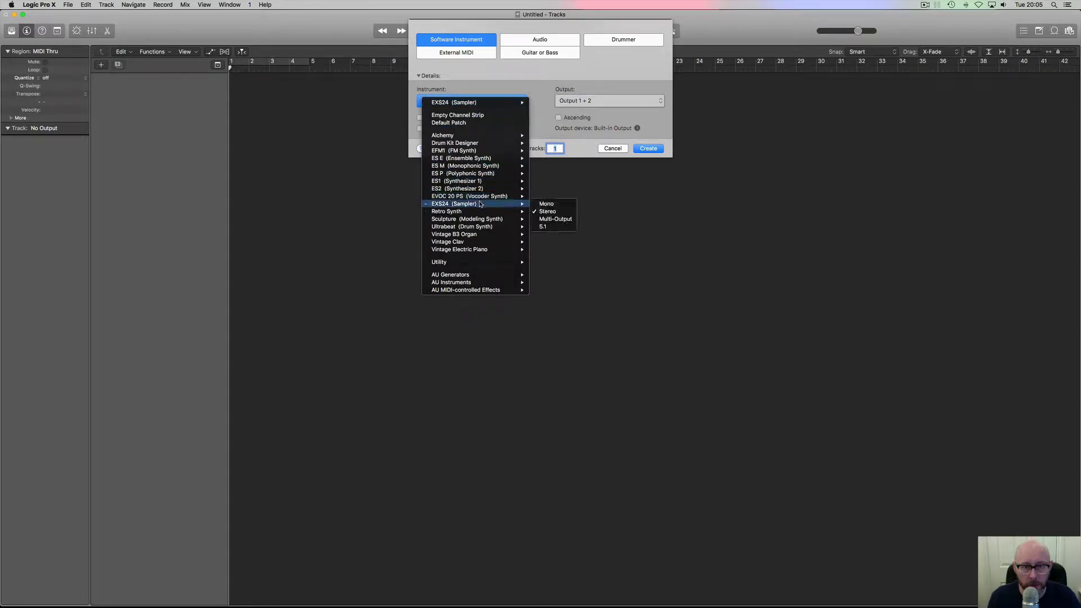
pyautogui.click(552, 212)
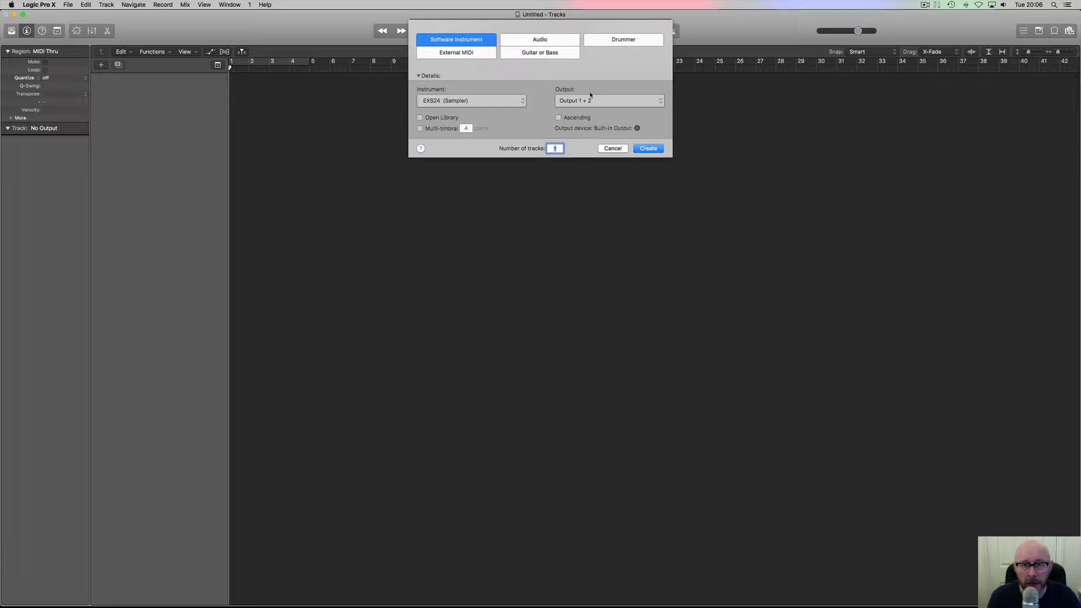
# Step: Create the EXS24 instrument track and turn on cycle over bars 1–5
pyautogui.click(649, 148)
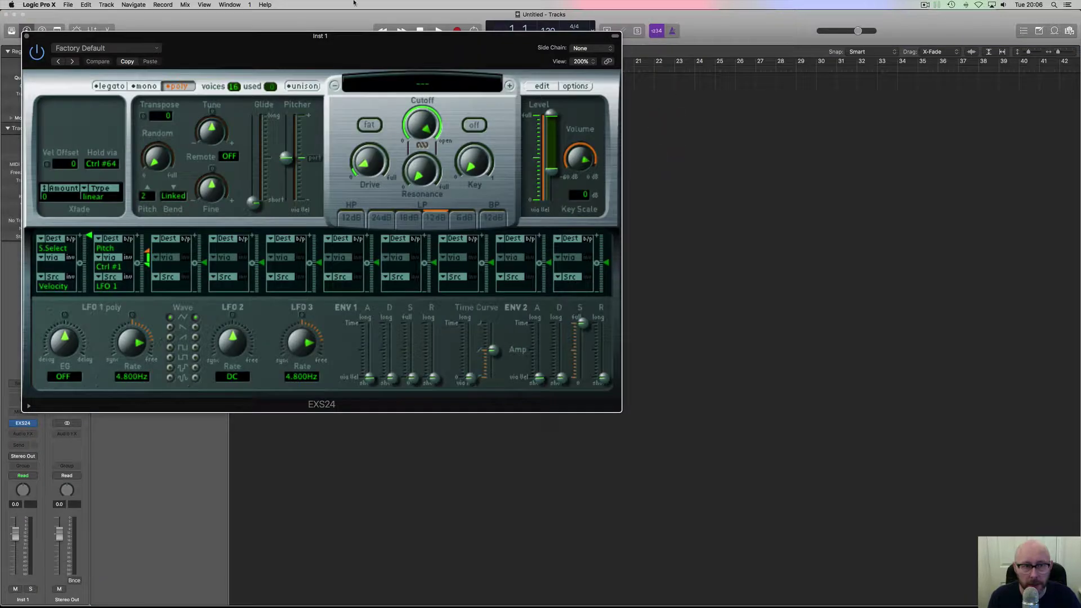
pyautogui.moveTo(336, 49); pyautogui.dragTo(576, 153)
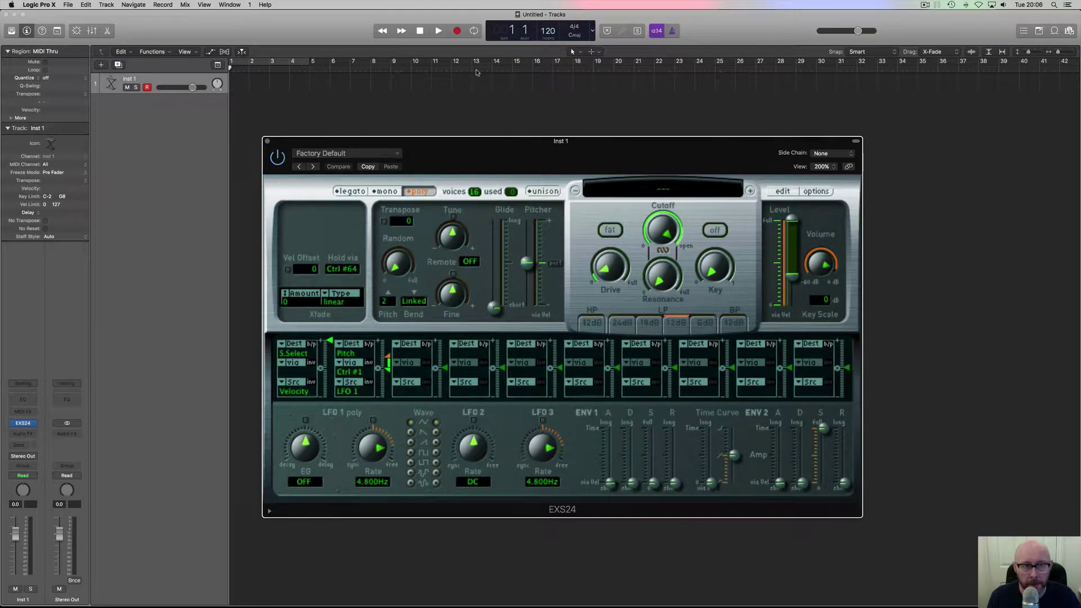
pyautogui.click(474, 30)
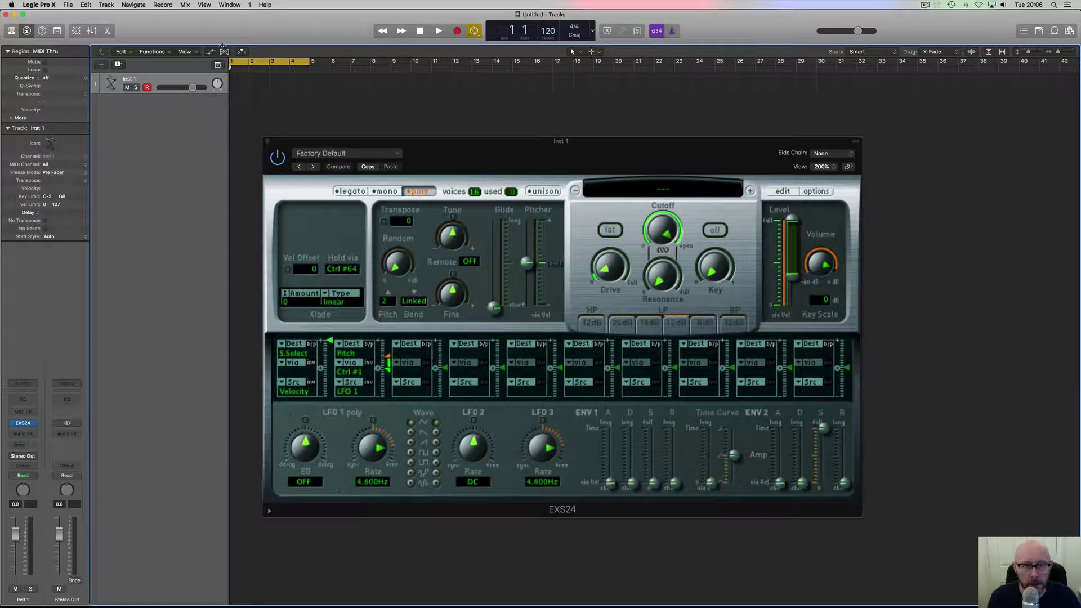
# Step: Open an empty EXS24 Instrument Editor for a new instrument
pyautogui.moveTo(452, 153); pyautogui.dragTo(490, 125)
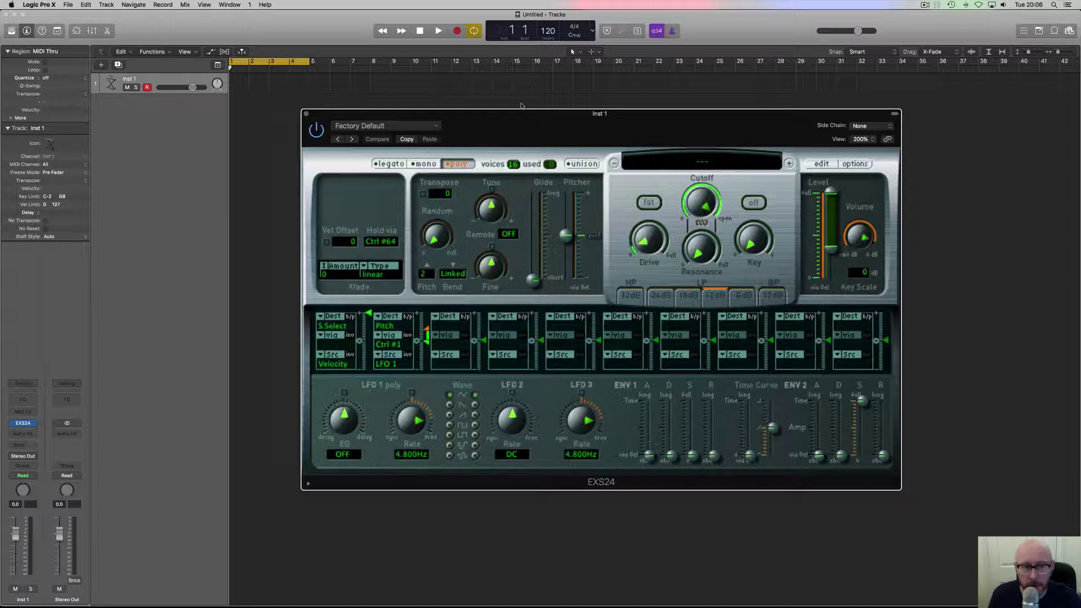
pyautogui.moveTo(520, 113); pyautogui.dragTo(516, 129)
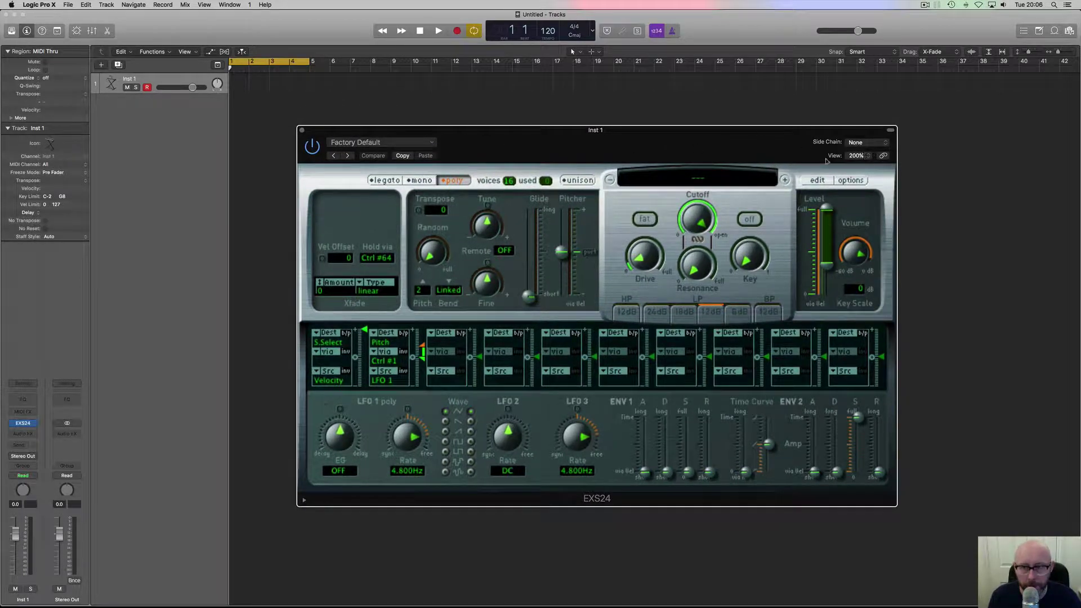
pyautogui.click(817, 181)
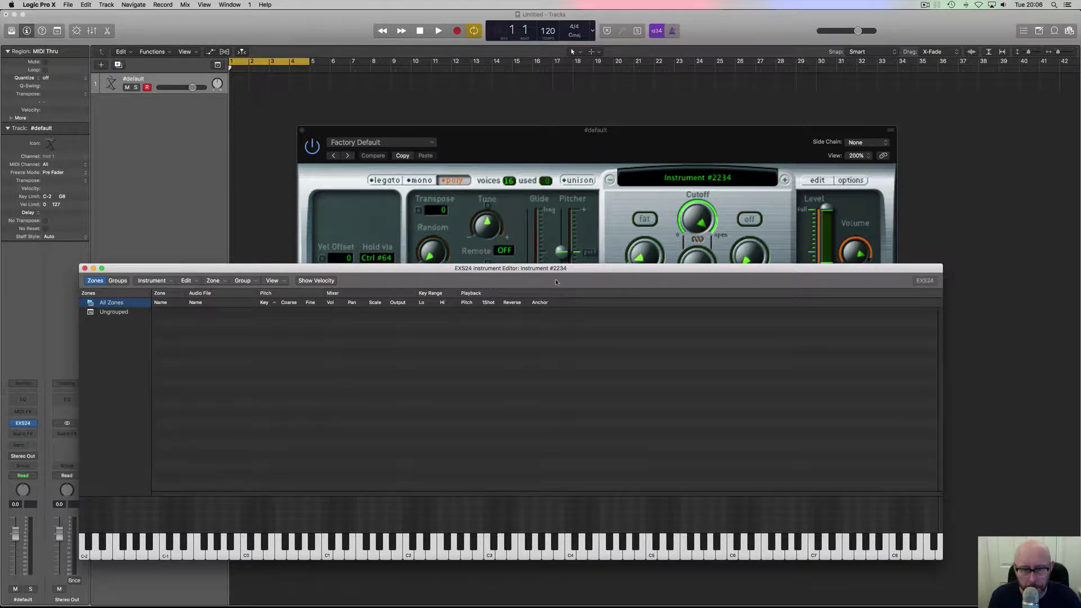
# Step: Move the Instrument Editor aside and open its Zone menu
pyautogui.moveTo(555, 269); pyautogui.dragTo(621, 232)
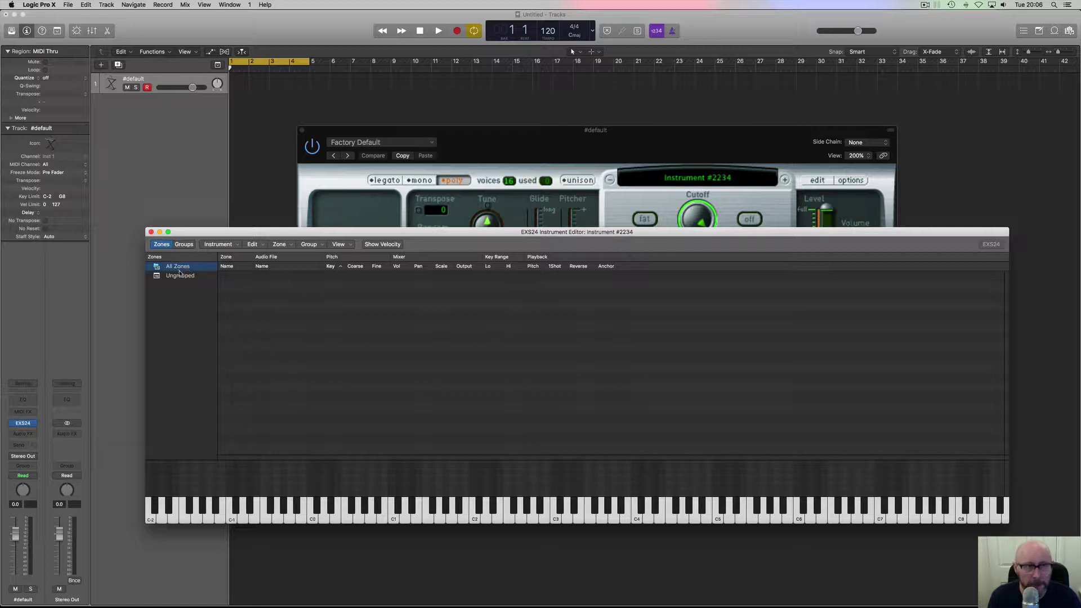
pyautogui.click(291, 247)
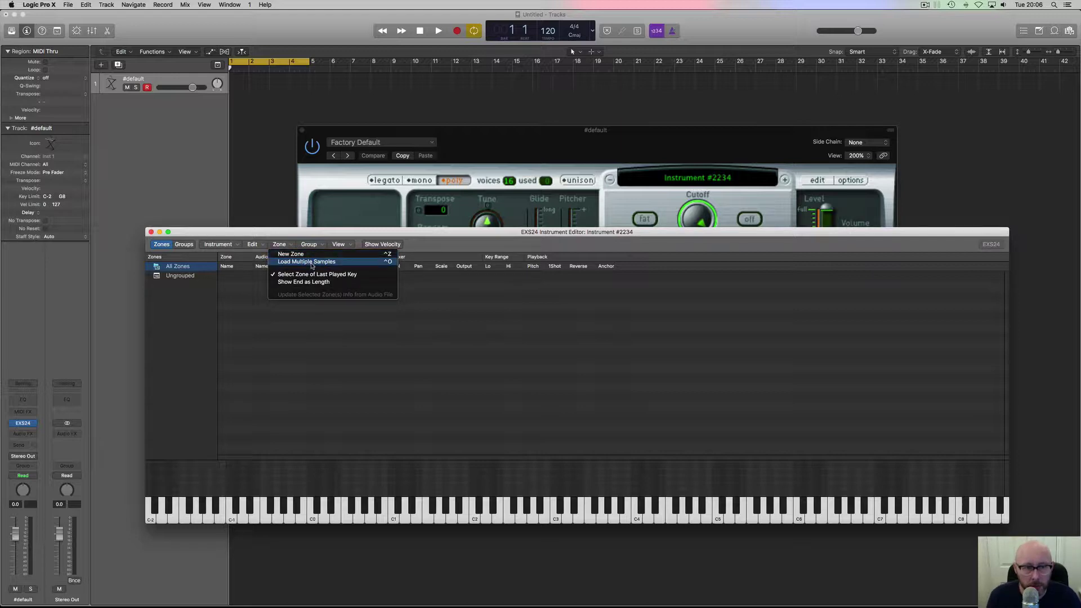
# Step: Browse to Production > 02 Samples > 06 MY DRUM HITS > DMD Chi-Jack.KIT.Samples for multiple sample loading
pyautogui.click(311, 263)
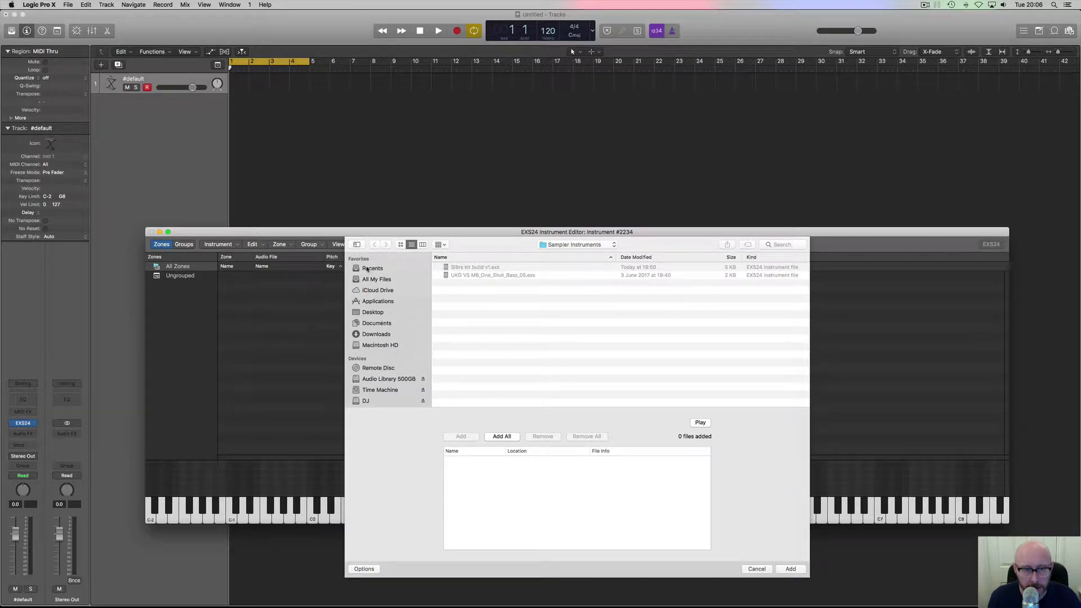
pyautogui.scroll(-3, 385, 390)
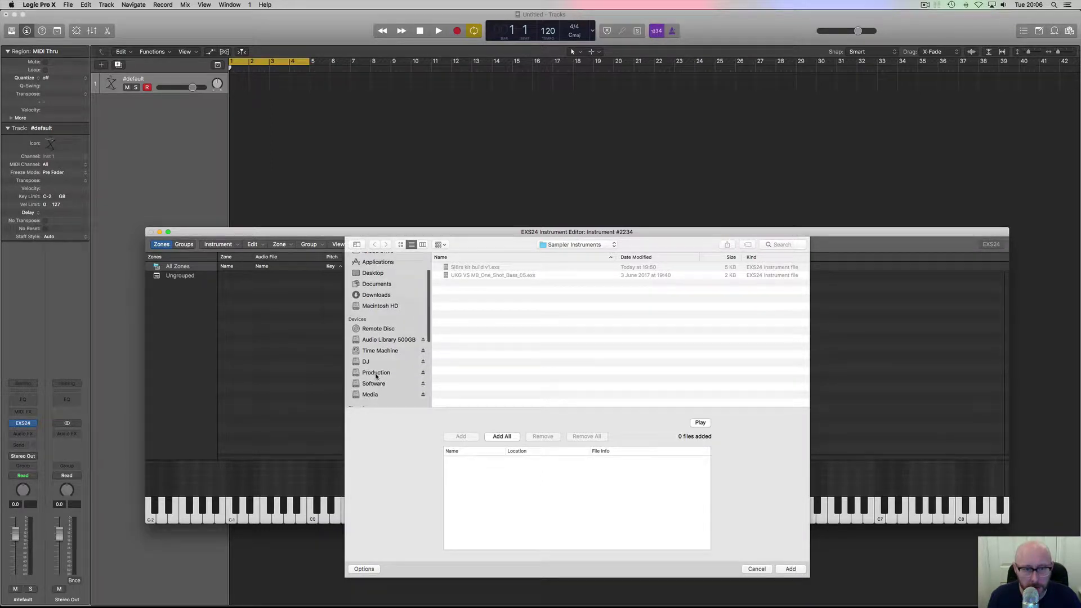
pyautogui.click(374, 373)
pyautogui.click(474, 284)
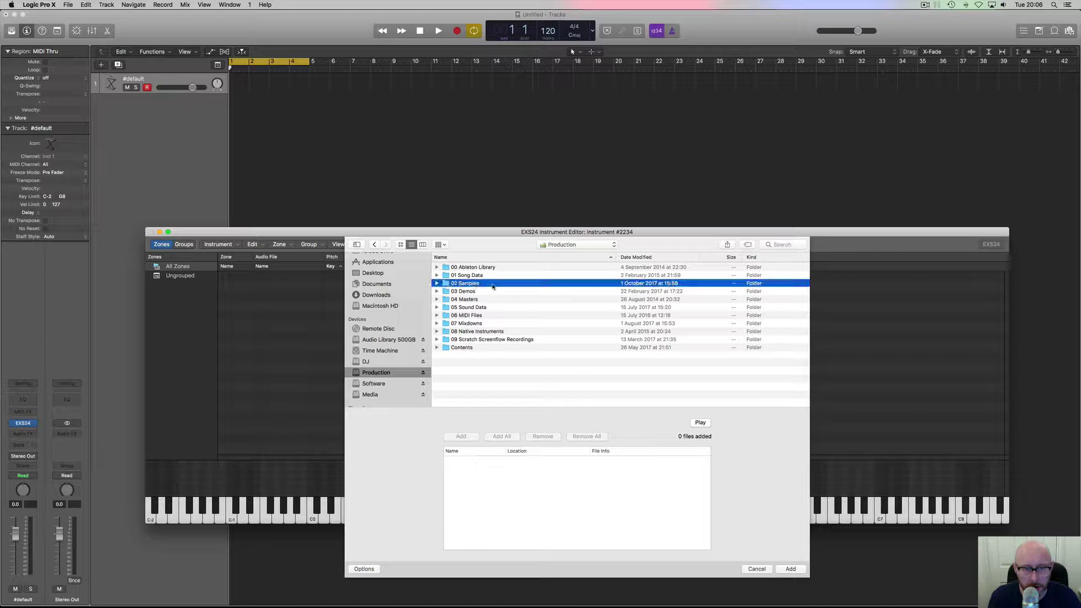
pyautogui.doubleClick(470, 285)
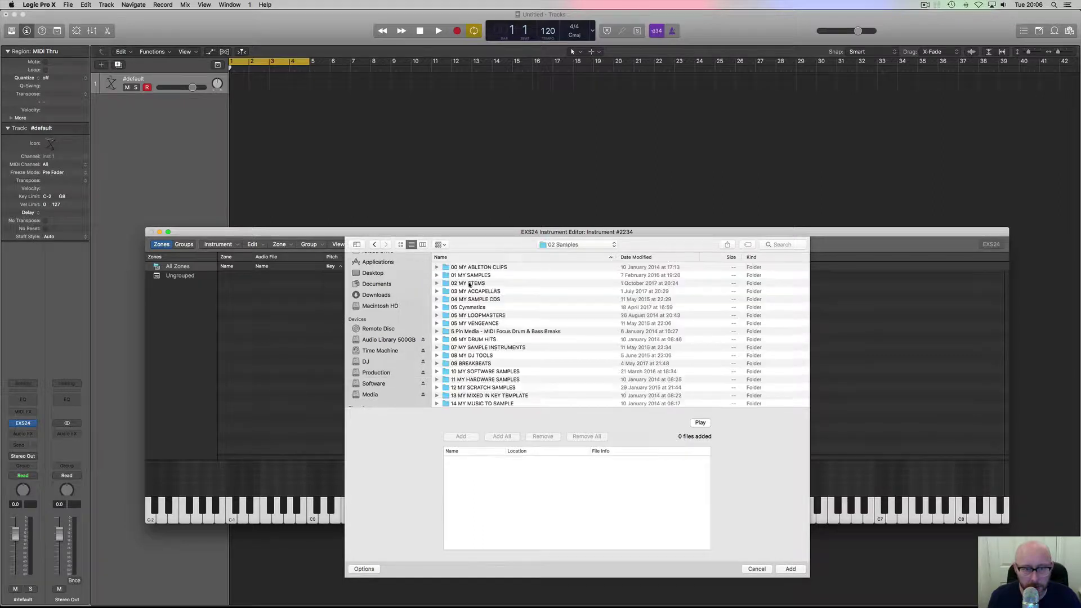
pyautogui.doubleClick(480, 340)
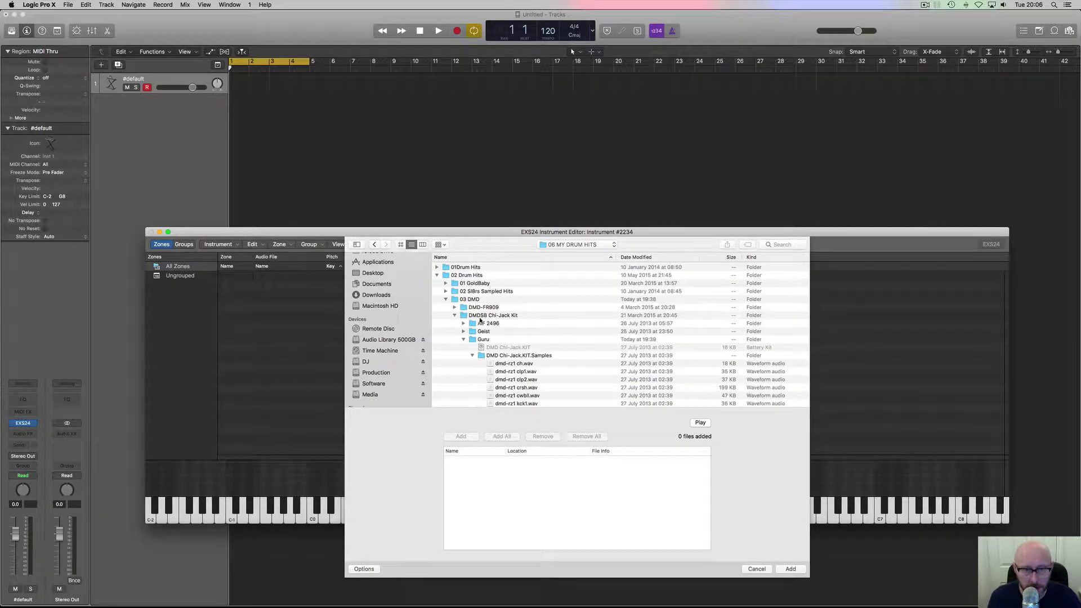
pyautogui.scroll(-5, 501, 365)
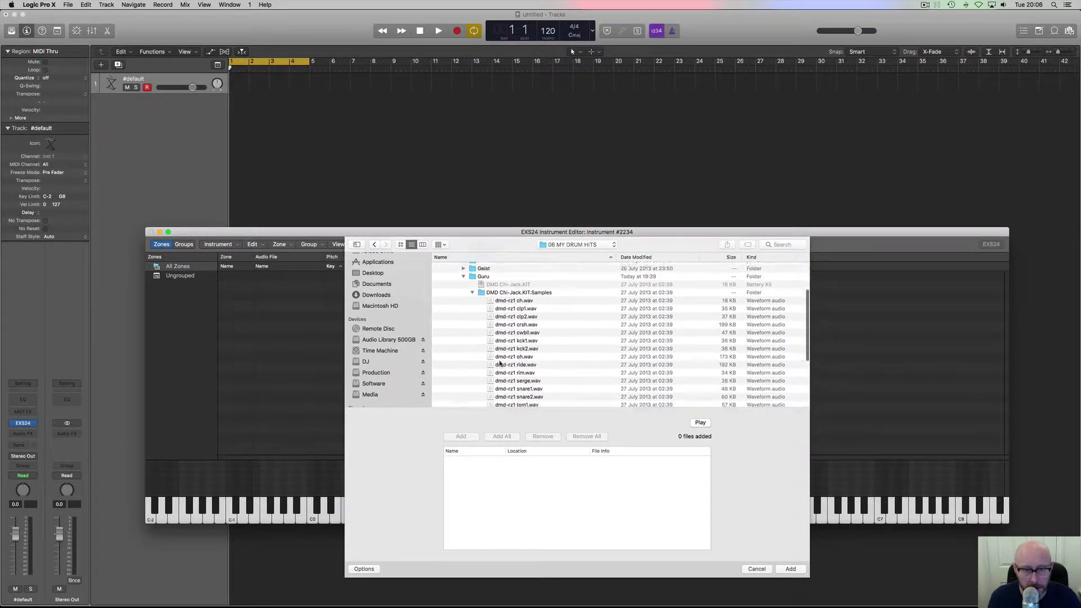
pyautogui.click(471, 287)
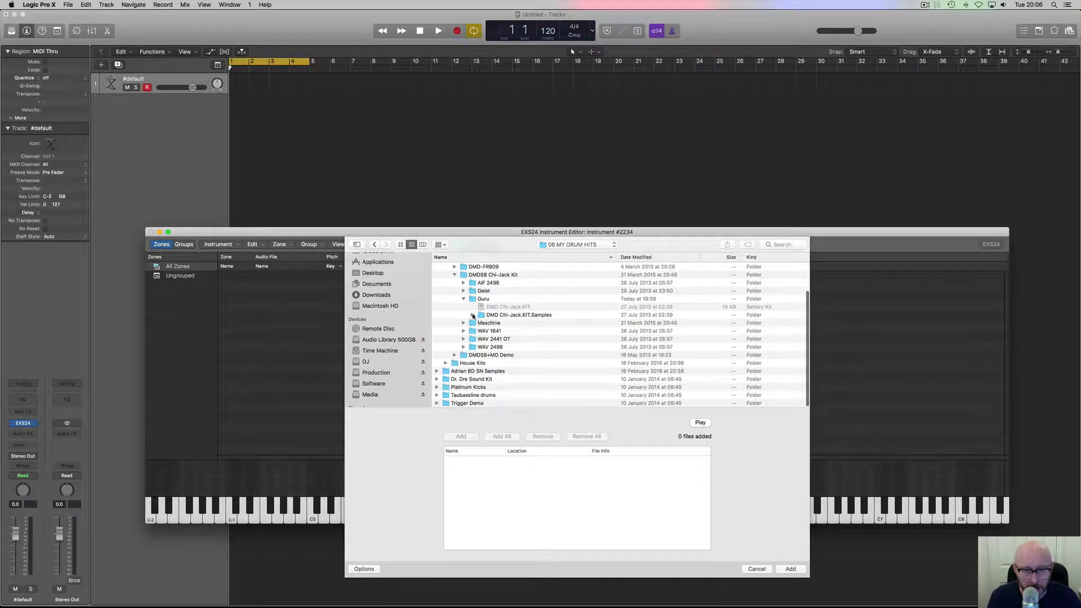
pyautogui.click(472, 315)
pyautogui.scroll(-3, 513, 316)
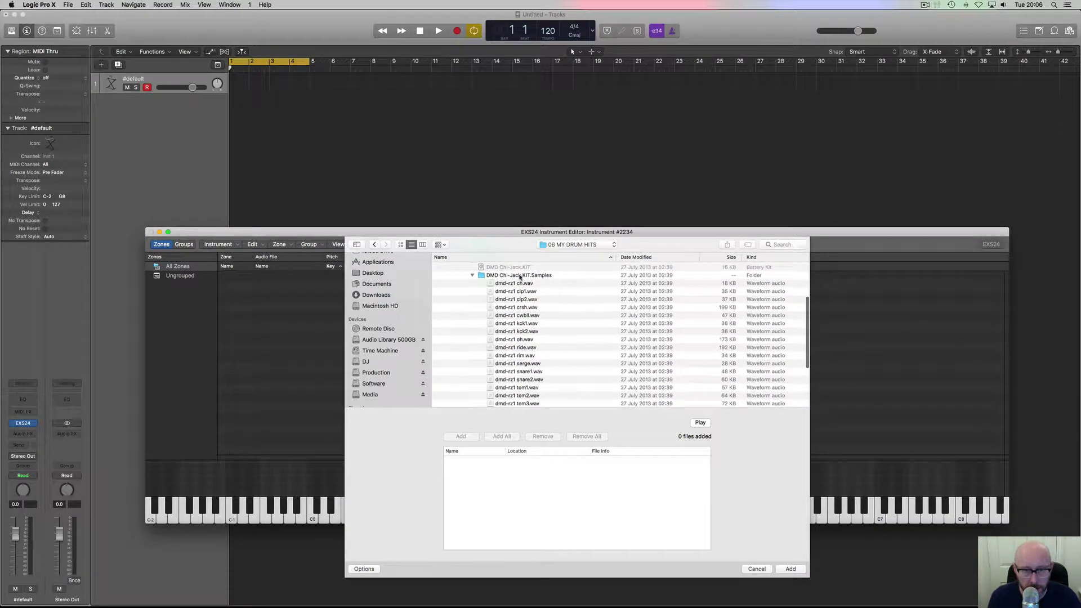
# Step: Queue dmd-rz1 ch, kck1, oh, rim and snare1 WAV files for import
pyautogui.doubleClick(519, 284)
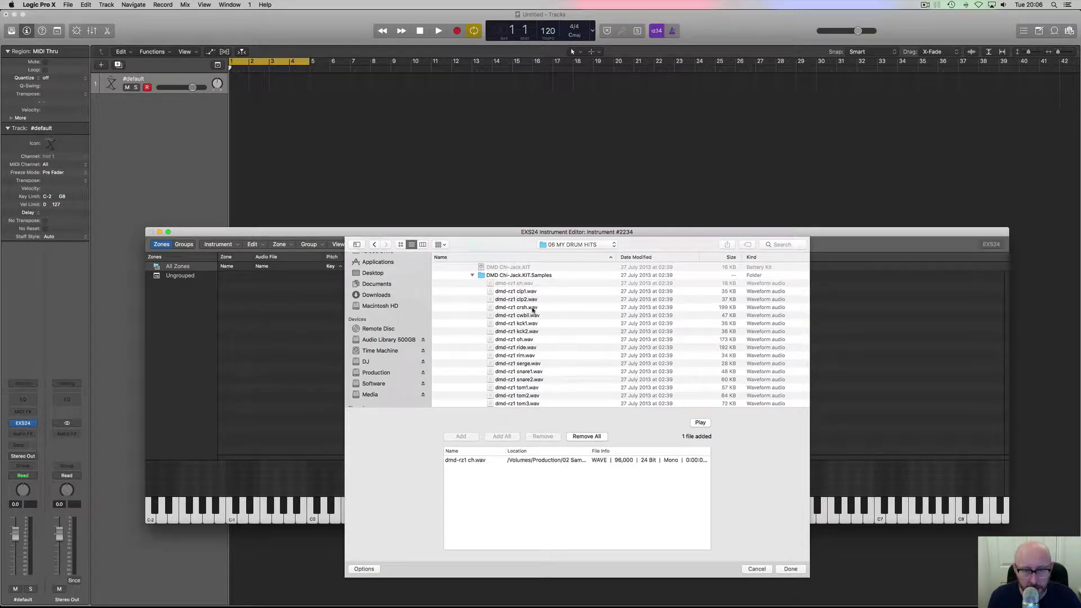
pyautogui.doubleClick(517, 325)
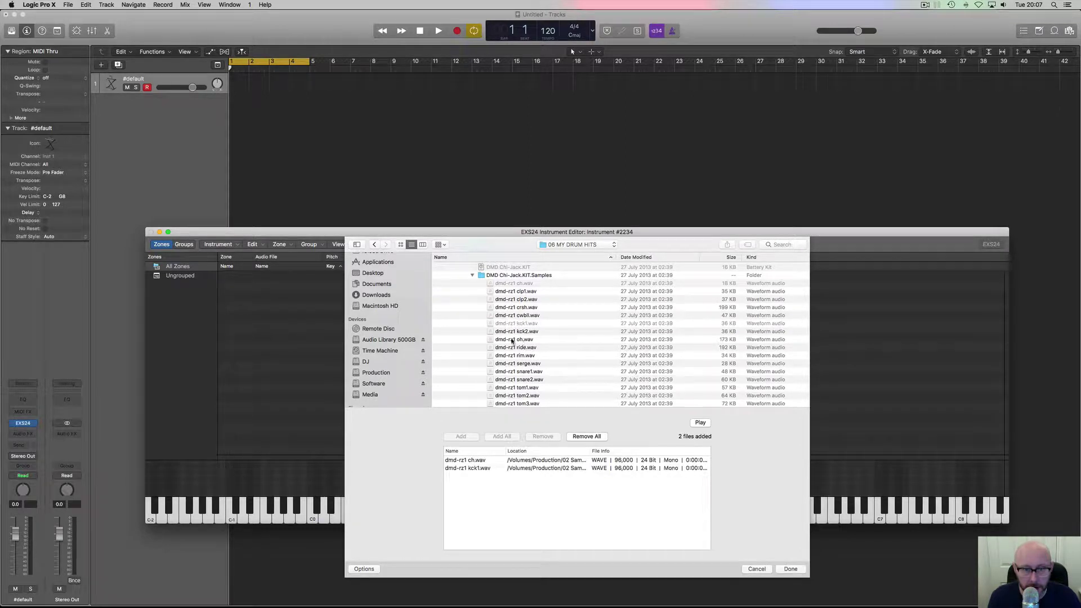
pyautogui.doubleClick(513, 340)
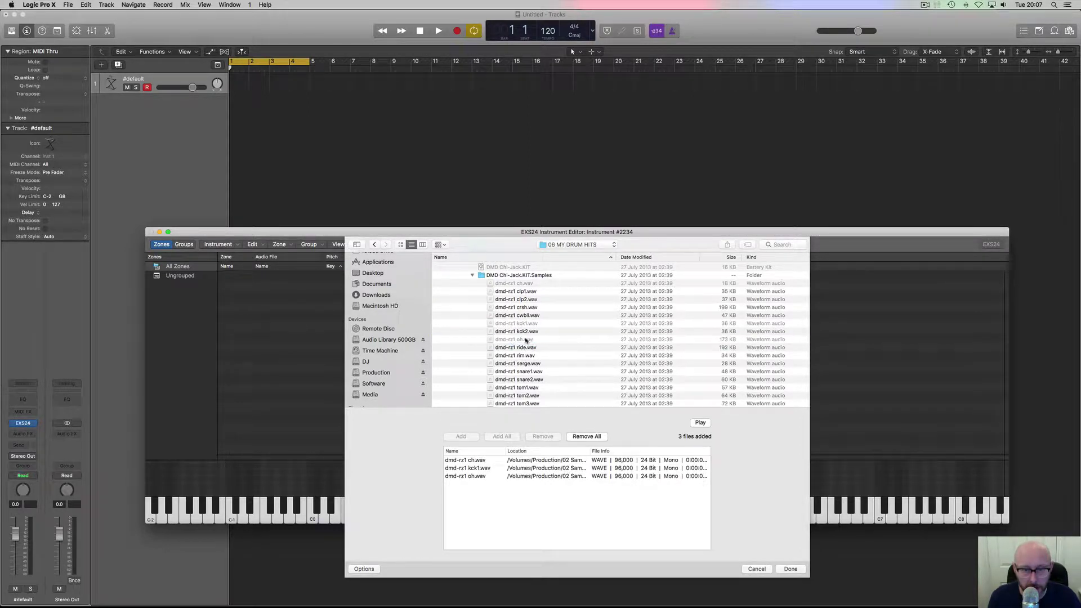
pyautogui.doubleClick(519, 357)
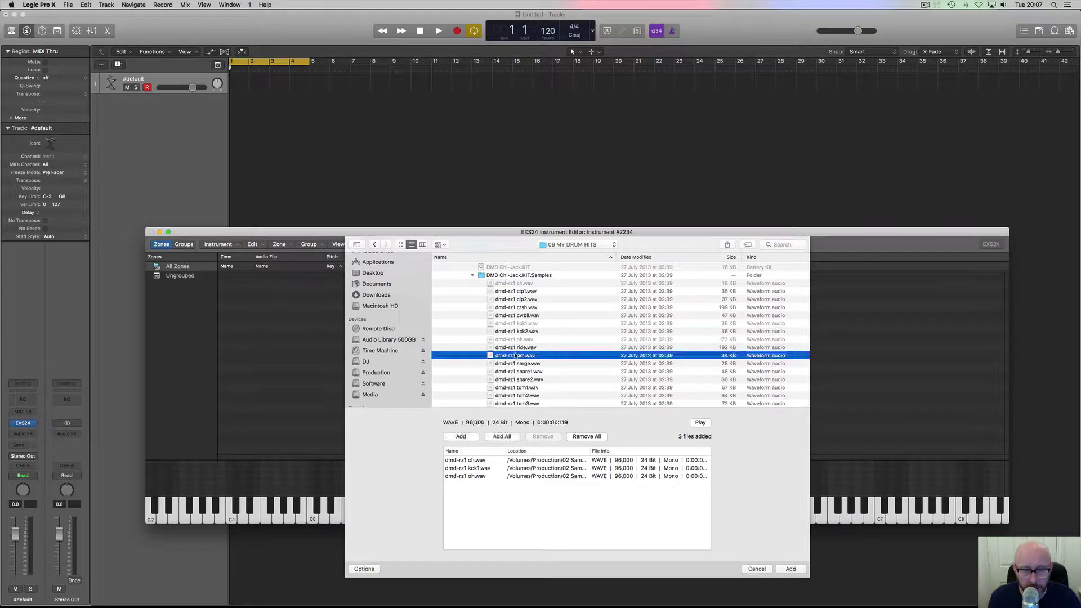
pyautogui.doubleClick(523, 373)
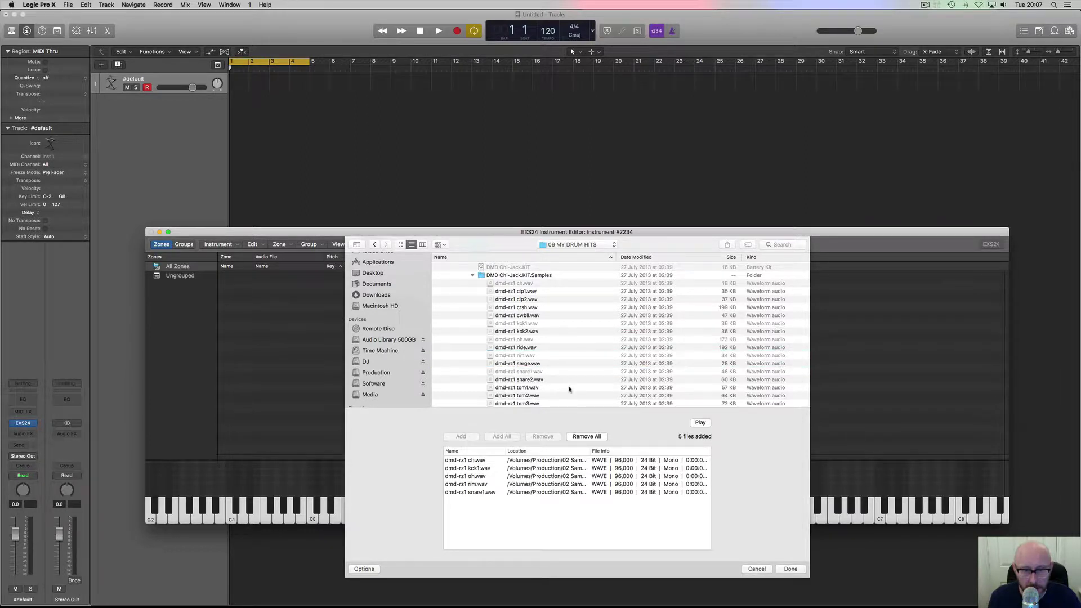
# Step: Audition snare2 and the three tom samples, then queue dmd-rz1 tom3.wav as the sixth file
pyautogui.scroll(-3, 525, 393)
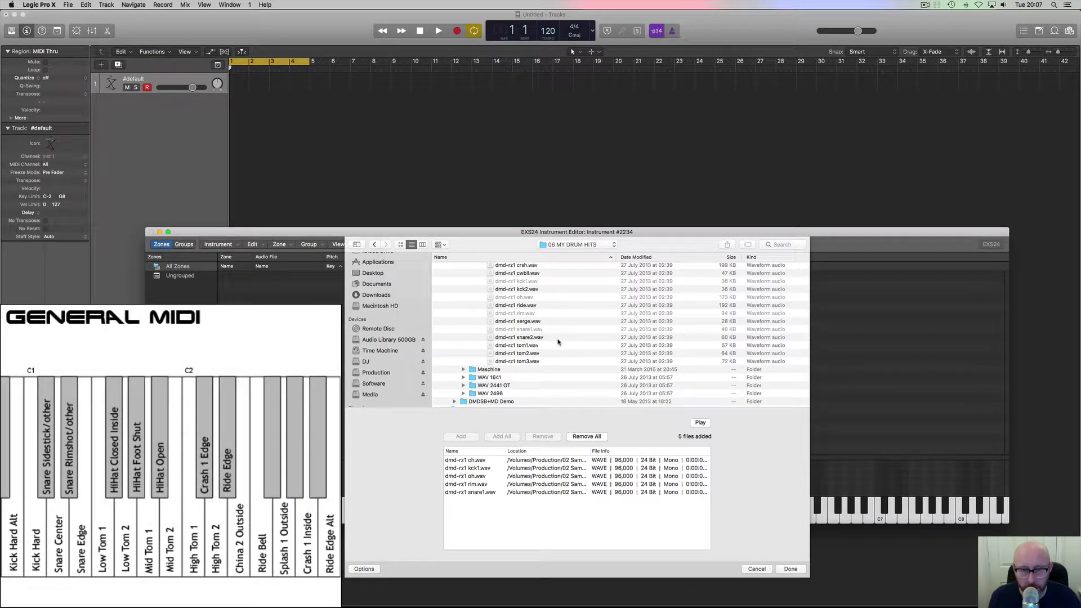
pyautogui.click(532, 339)
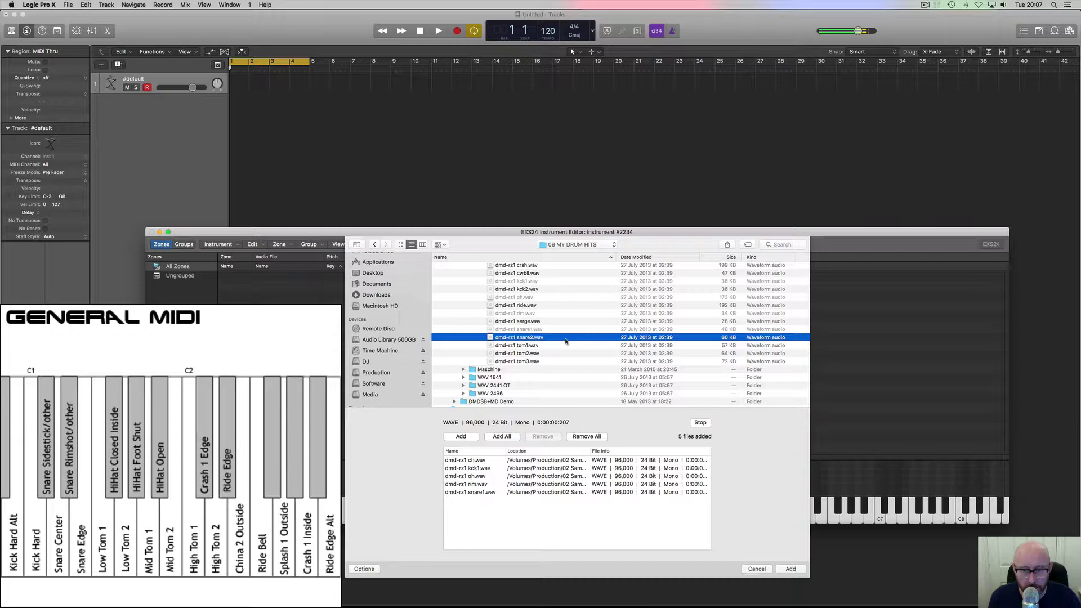
pyautogui.click(522, 345)
pyautogui.click(523, 353)
pyautogui.click(523, 361)
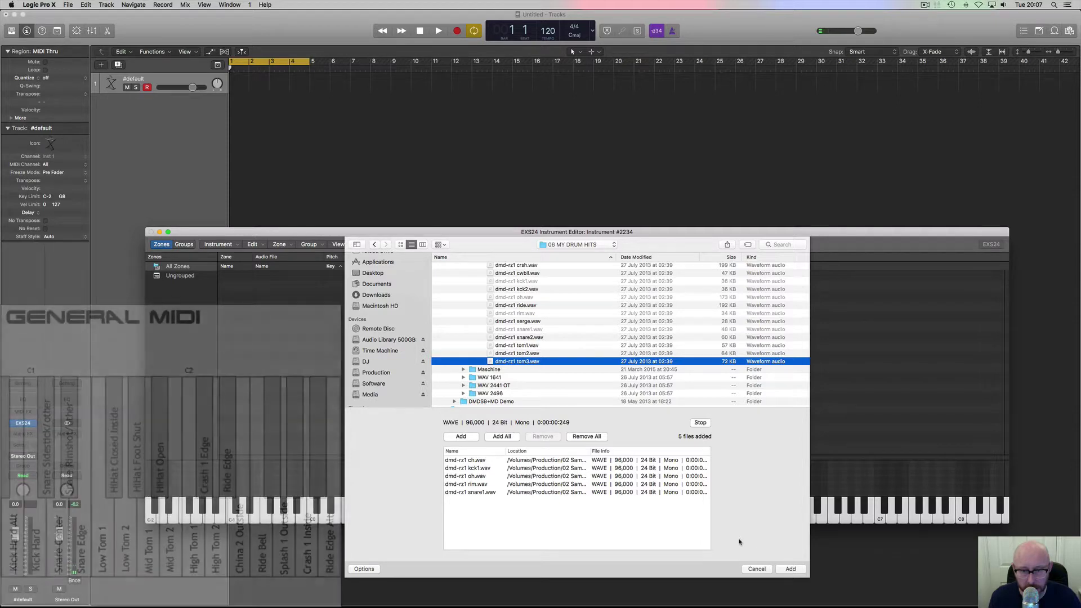
pyautogui.click(790, 568)
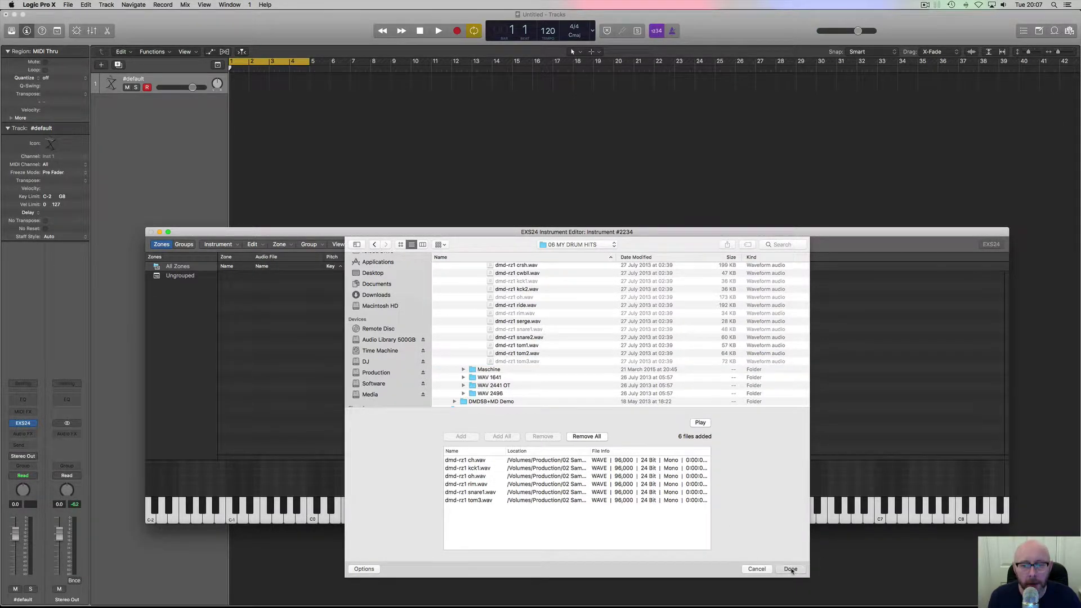
# Step: Finish sample selection and choose Drums mapping without range, root keys from the files
pyautogui.click(791, 568)
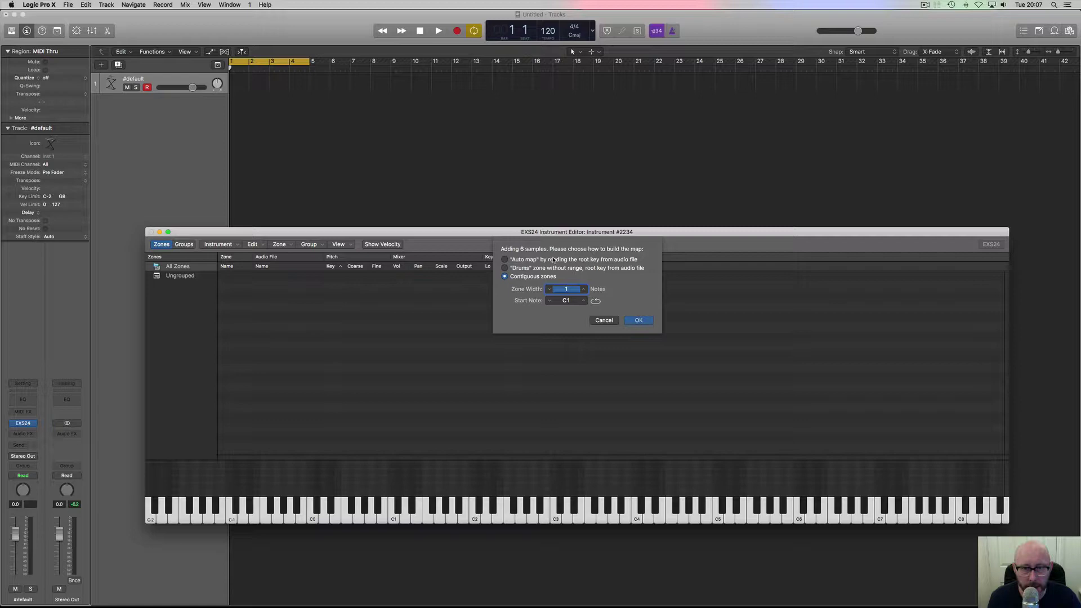
pyautogui.click(506, 268)
# Step: Confirm the drum mapping to create six zones and show all zone columns with View All
pyautogui.click(638, 321)
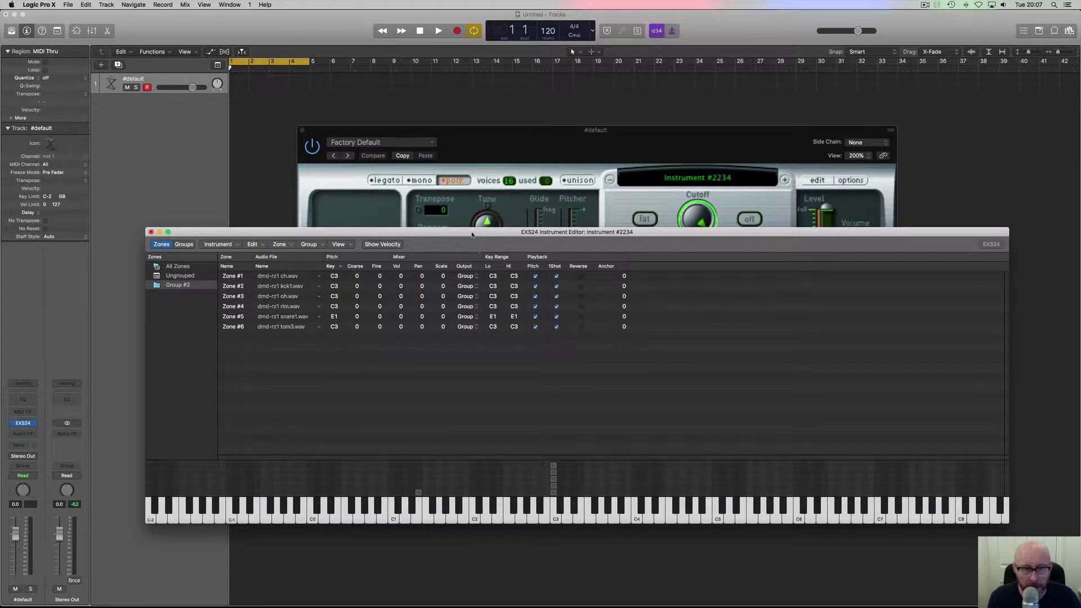
pyautogui.moveTo(471, 235); pyautogui.dragTo(499, 246)
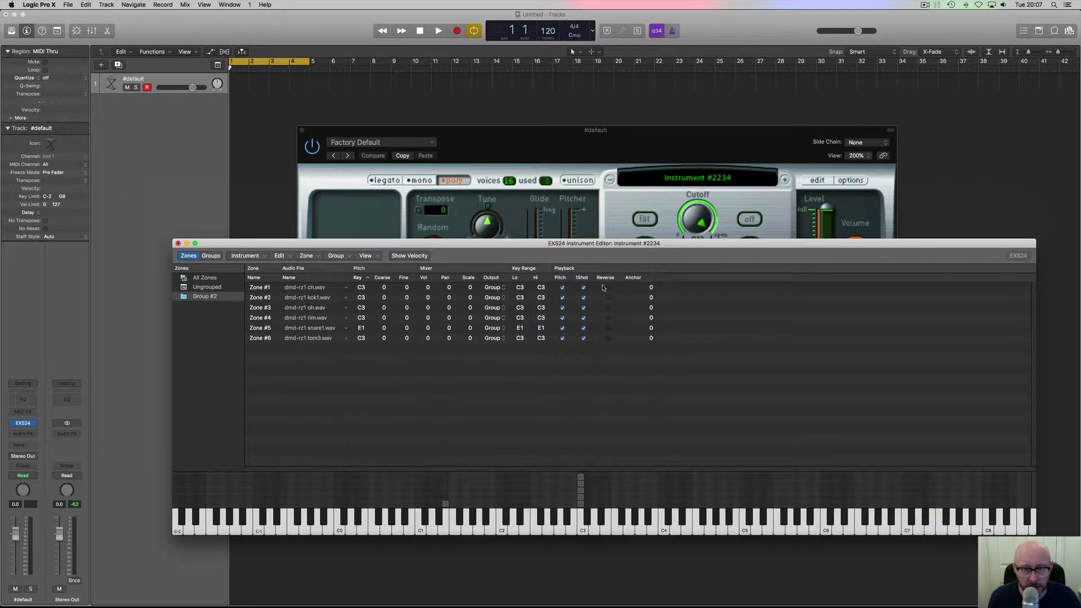
pyautogui.click(381, 256)
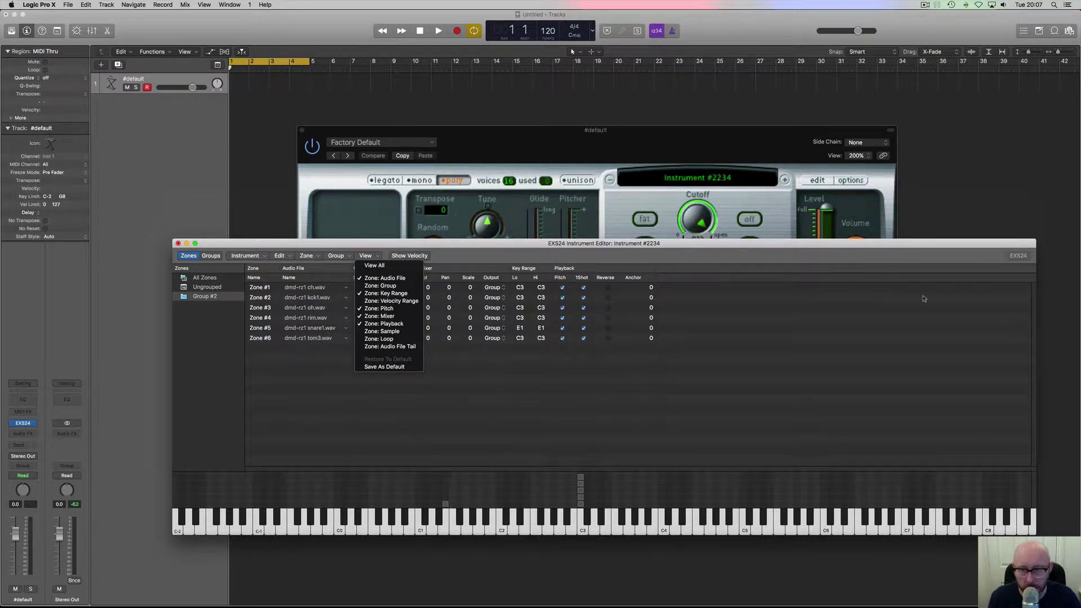
pyautogui.click(374, 266)
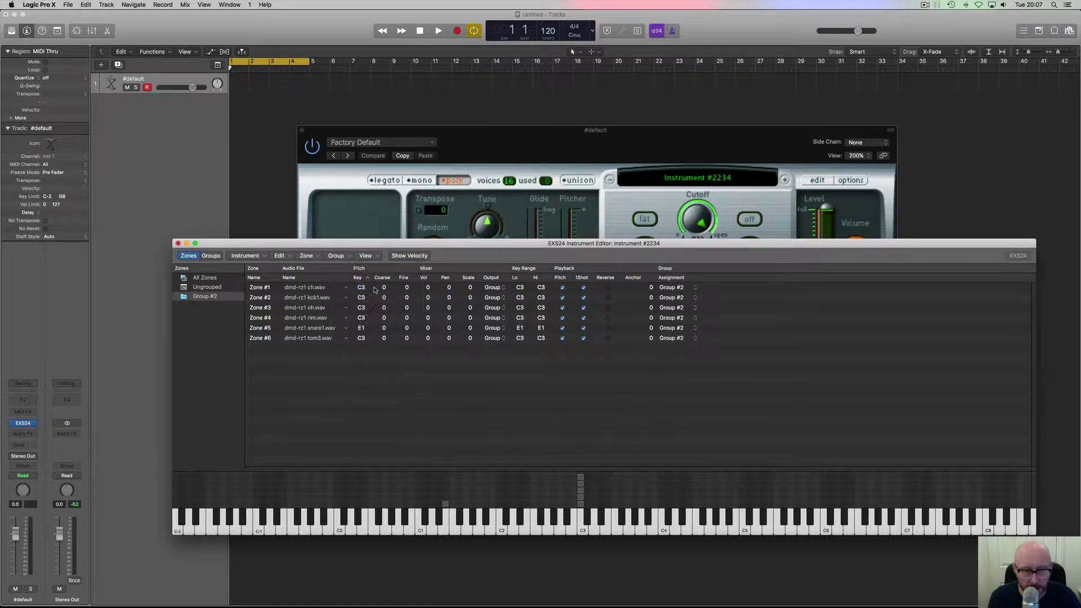
pyautogui.click(365, 257)
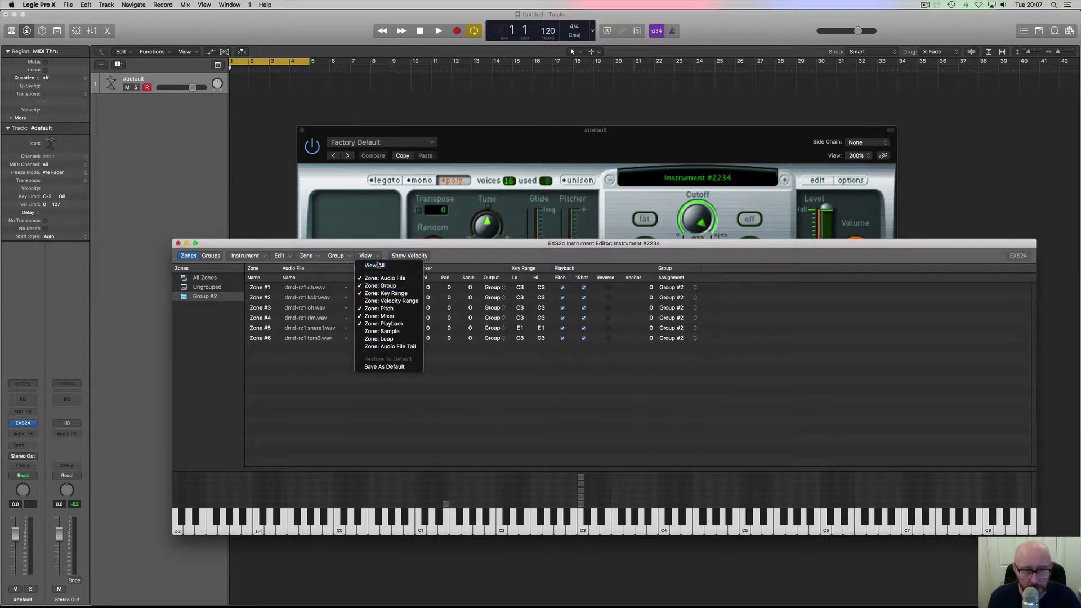
pyautogui.click(375, 265)
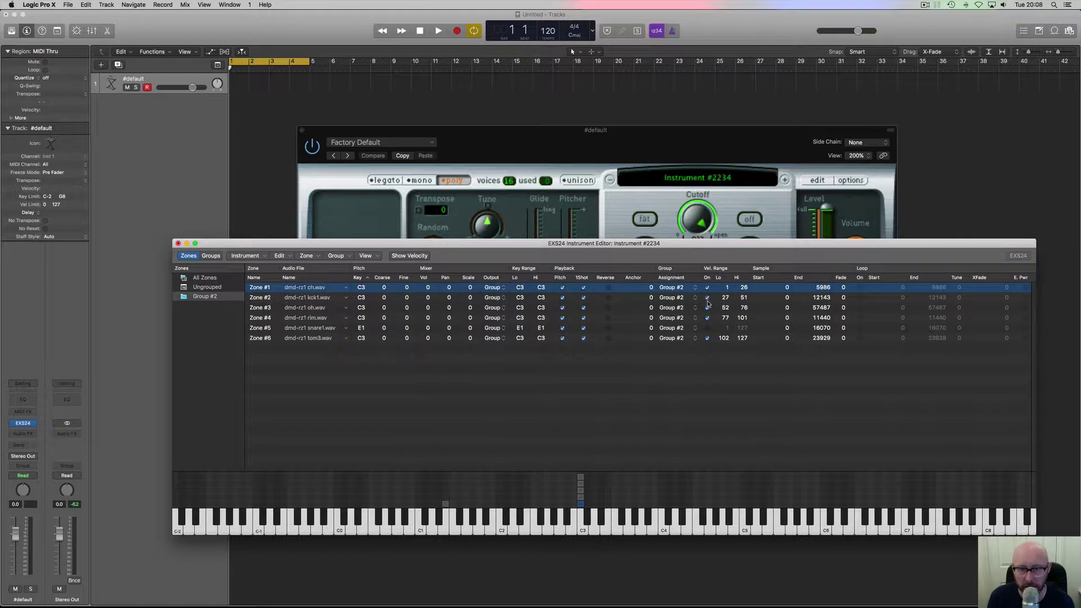
# Step: Uncheck Vel. Range On for the drum zones
pyautogui.click(707, 298)
pyautogui.click(707, 288)
pyautogui.click(708, 307)
pyautogui.click(707, 318)
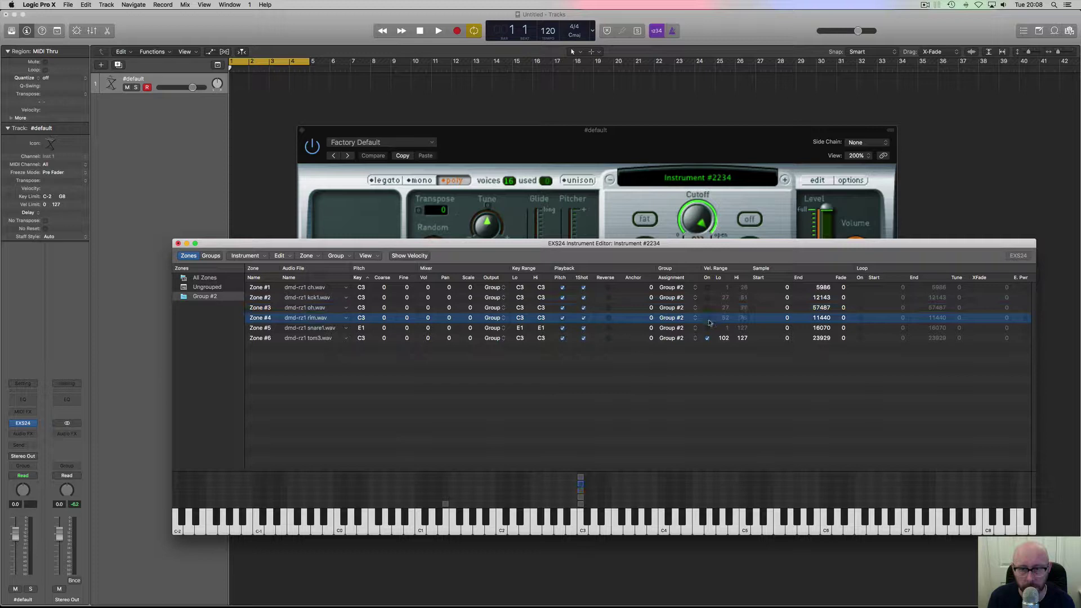
pyautogui.click(707, 338)
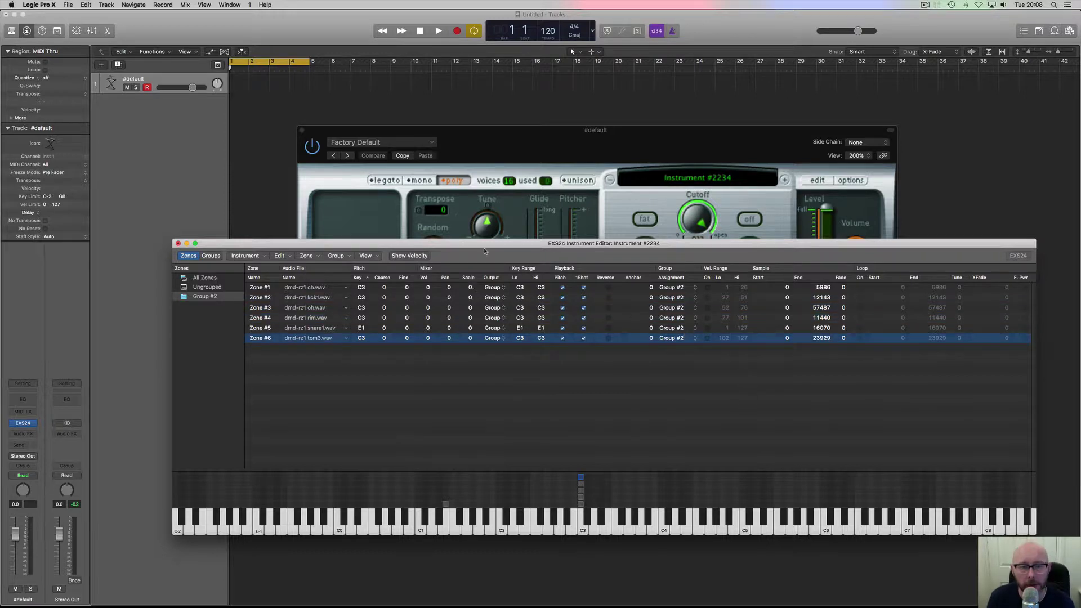
# Step: Place zones on GM keys: closed hat F#1, snare D1, kick C1, tom F1, open hat G#1, rim D#1
pyautogui.moveTo(485, 243); pyautogui.dragTo(460, 120)
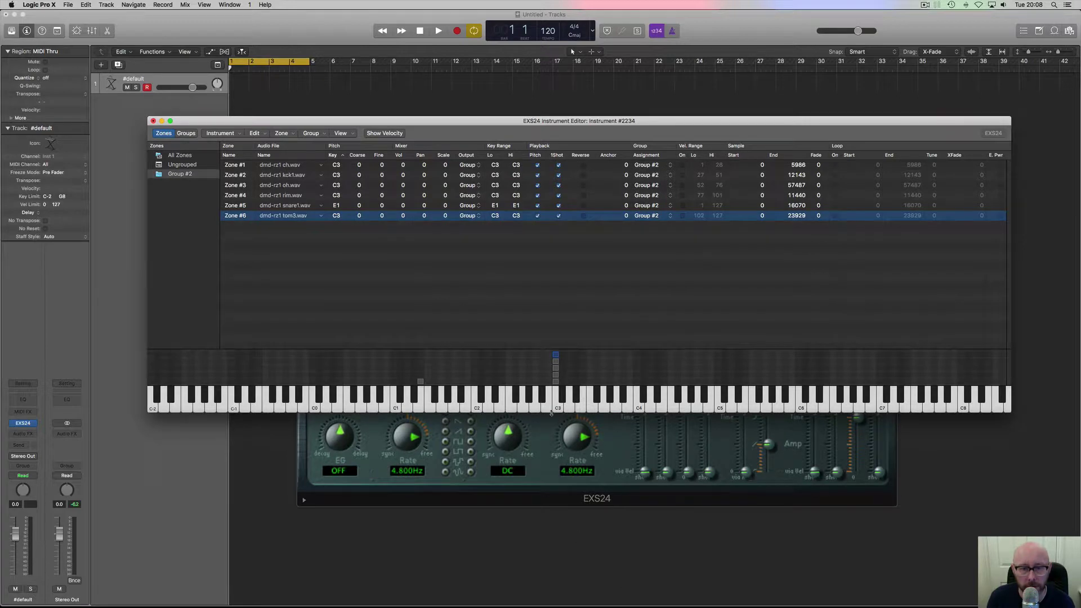
pyautogui.moveTo(556, 384); pyautogui.dragTo(435, 391)
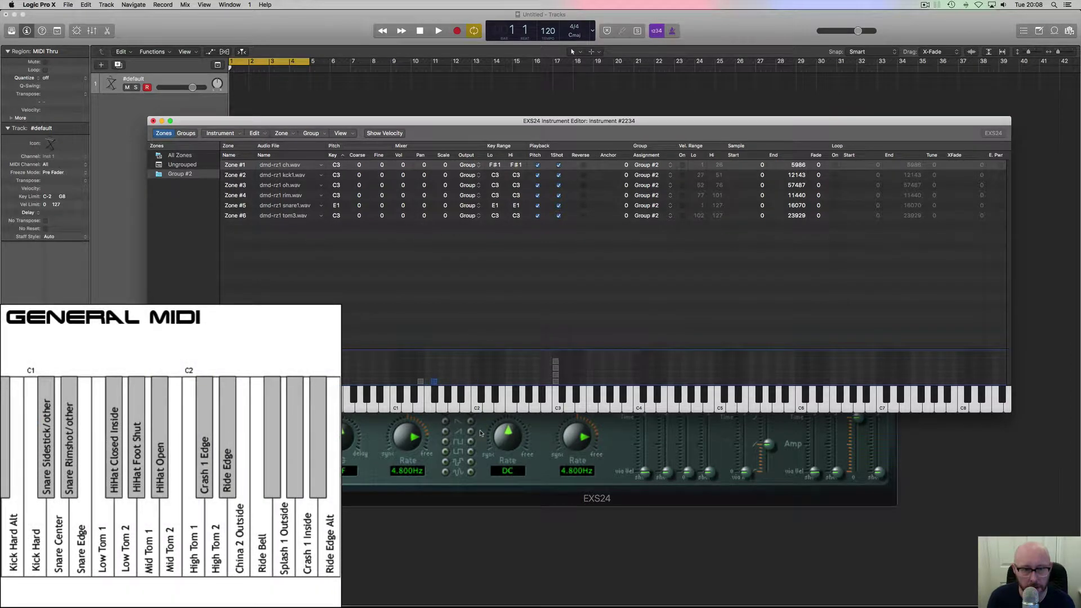
pyautogui.click(419, 382)
pyautogui.moveTo(419, 382)
pyautogui.mouseDown()
pyautogui.moveTo(395, 383)
pyautogui.moveTo(439, 386)
pyautogui.moveTo(407, 388)
pyautogui.mouseUp()
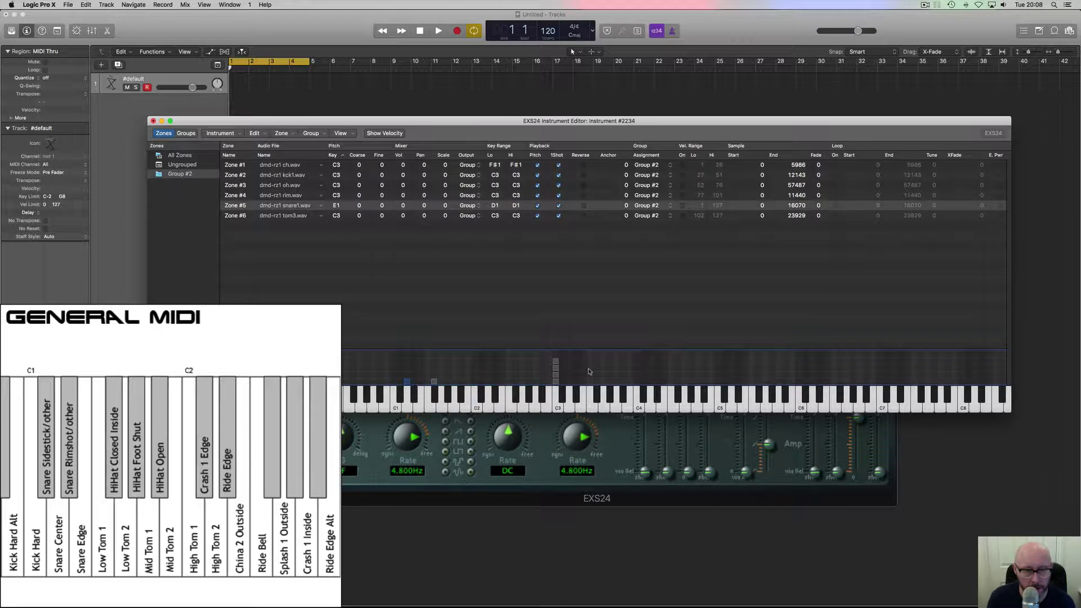
pyautogui.moveTo(555, 382); pyautogui.dragTo(395, 388)
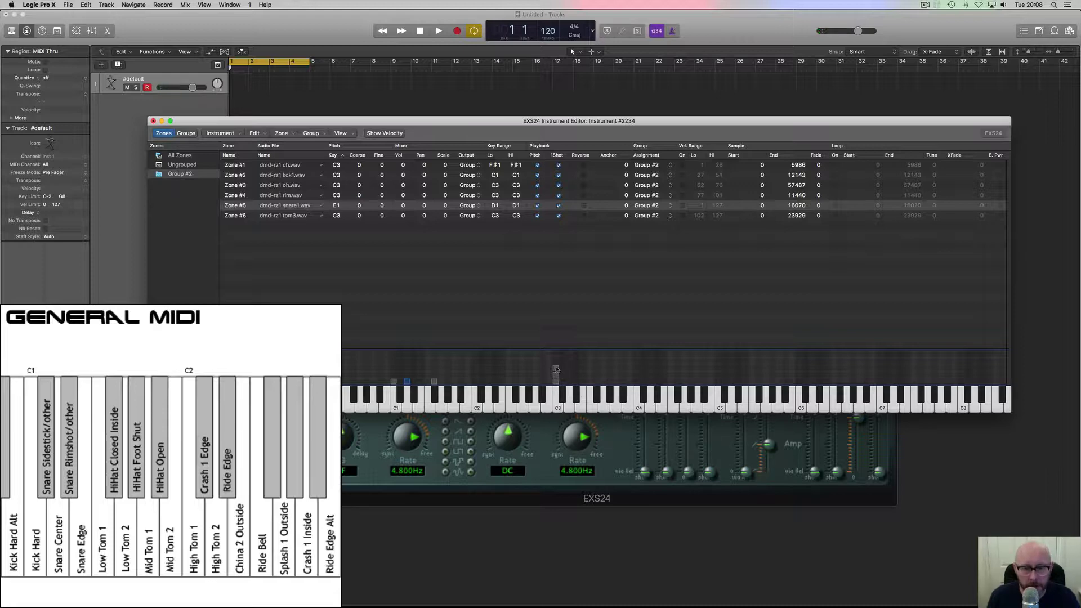
pyautogui.moveTo(555, 369); pyautogui.dragTo(426, 391)
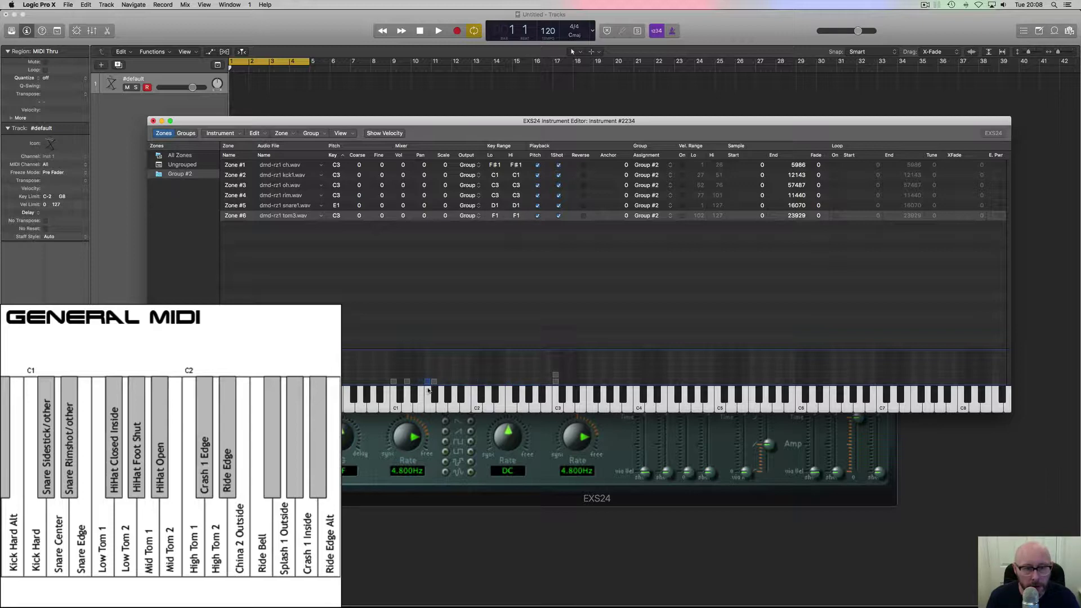
pyautogui.moveTo(554, 383); pyautogui.dragTo(446, 389)
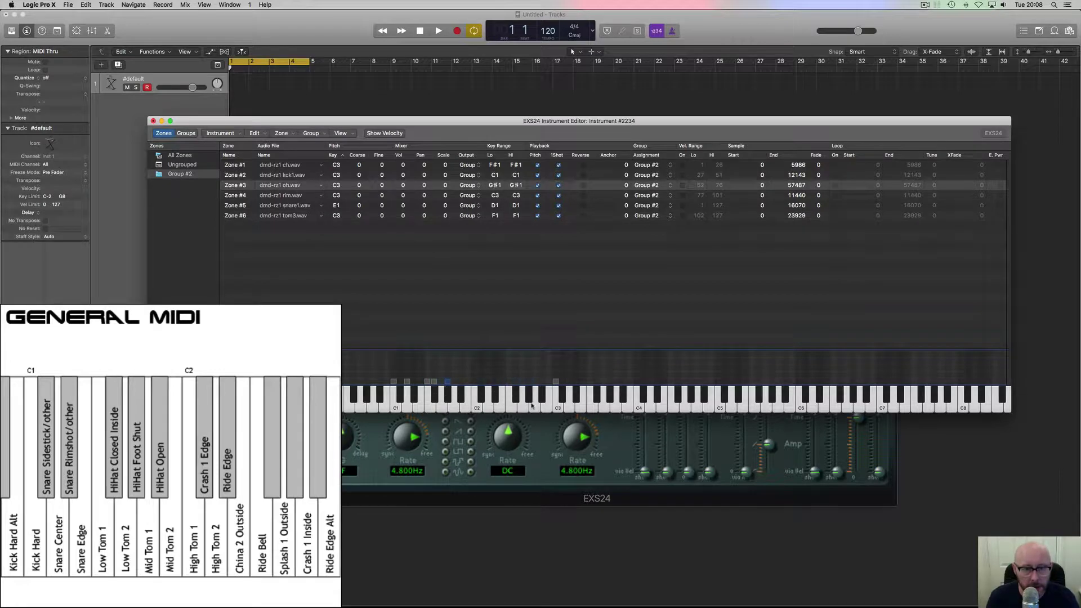
pyautogui.moveTo(557, 383); pyautogui.dragTo(416, 388)
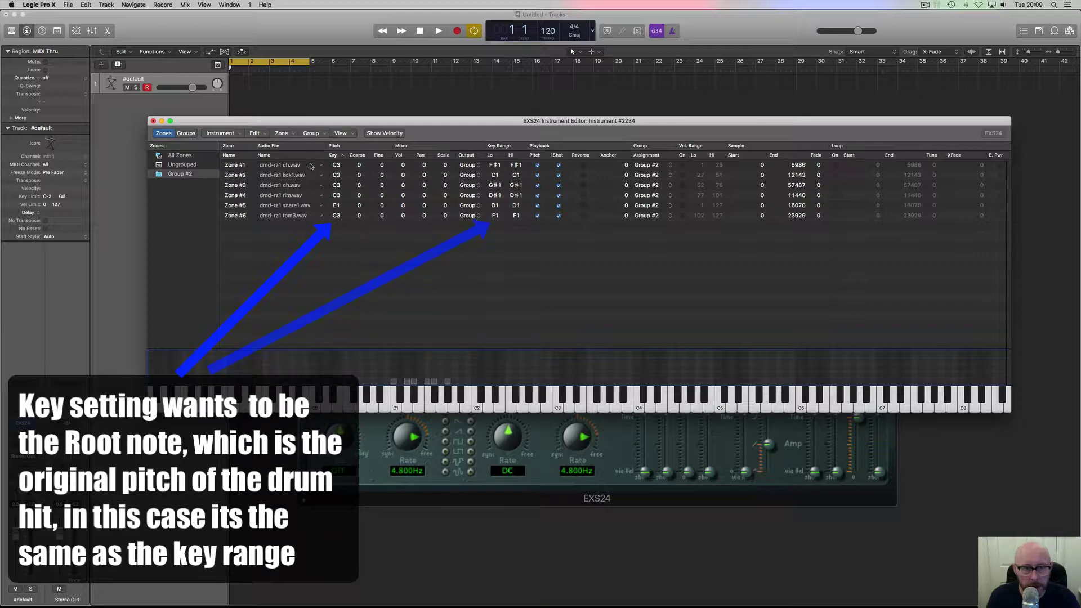
# Step: Adjust zone Key values: Zone #2 to C1, rim D#1, snare D1, third tom F1
pyautogui.moveTo(337, 165); pyautogui.dragTo(339, 179)
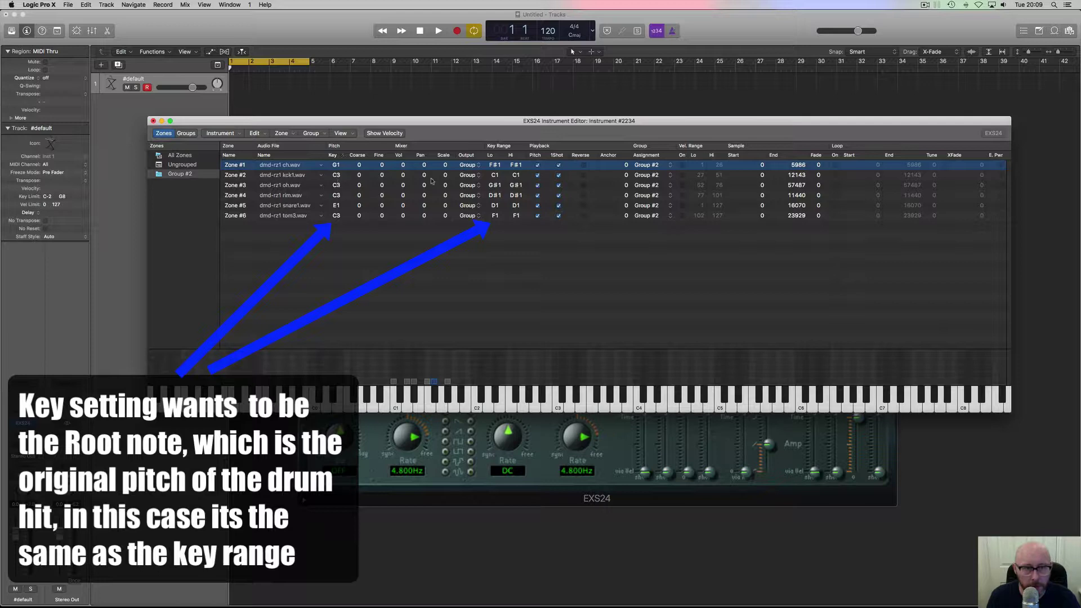
pyautogui.click(338, 176)
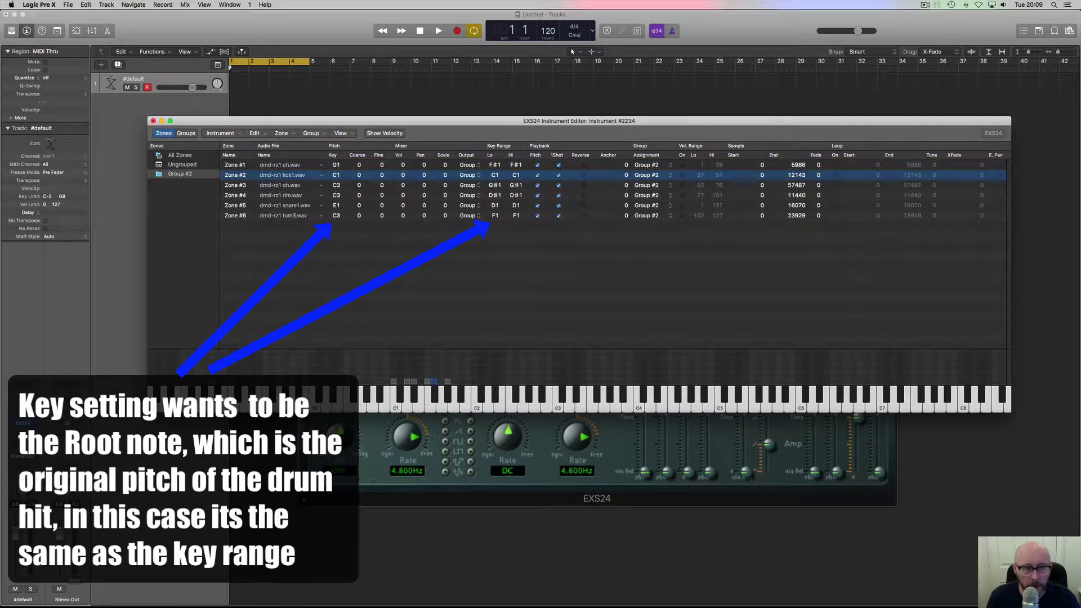
pyautogui.moveTo(338, 175); pyautogui.dragTo(336, 191)
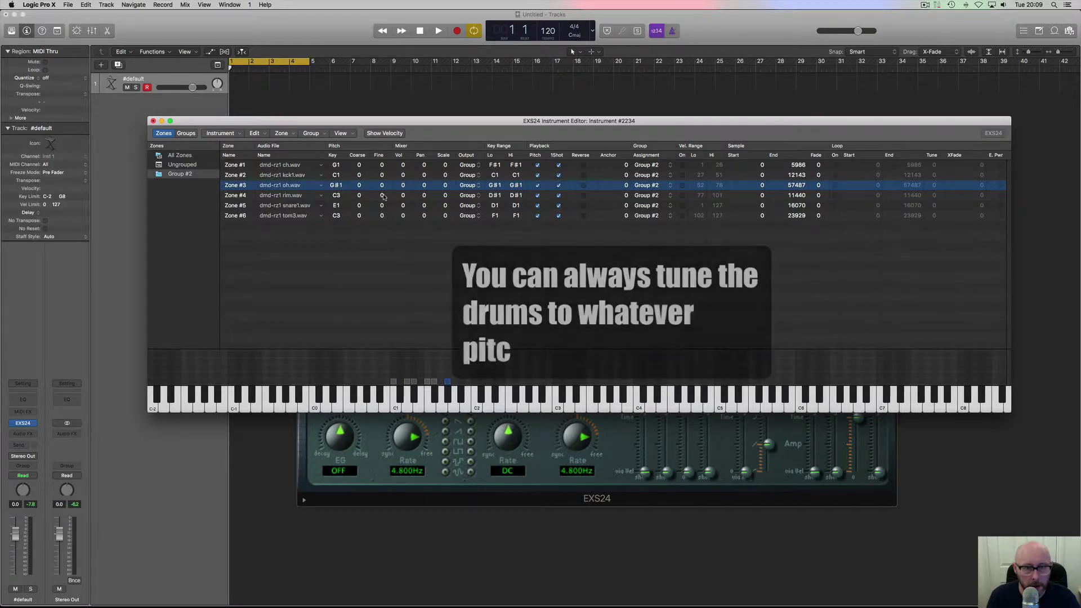
pyautogui.moveTo(338, 199); pyautogui.dragTo(336, 197)
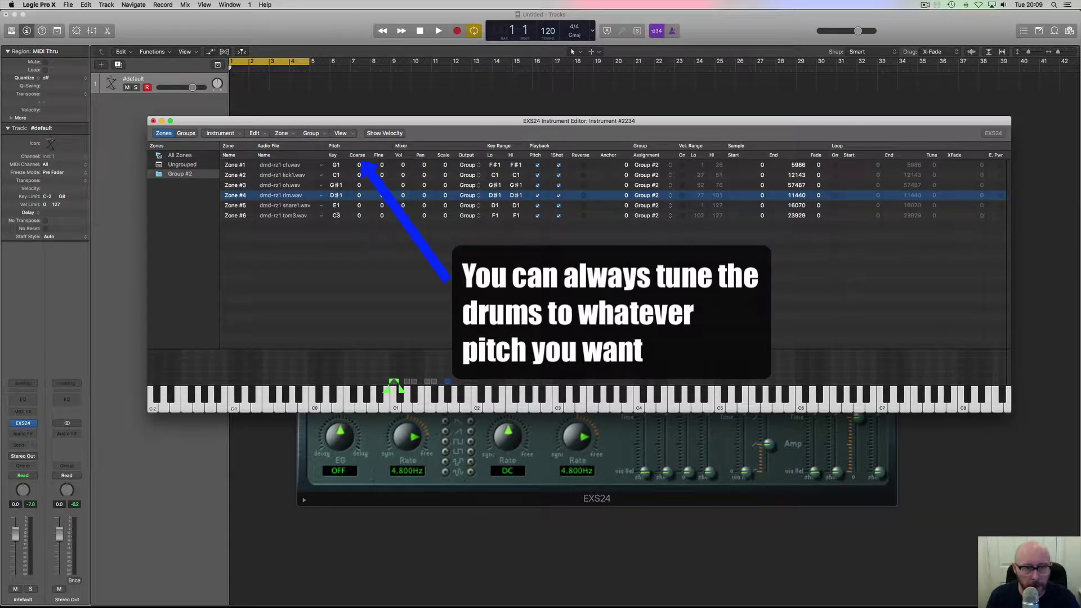
pyautogui.moveTo(338, 207); pyautogui.dragTo(336, 203)
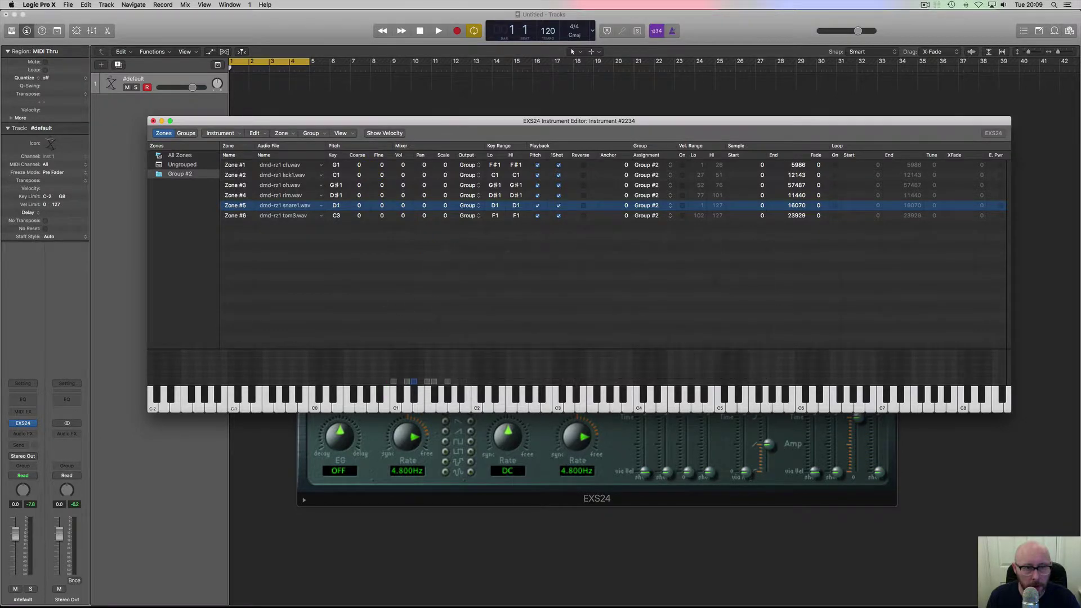
pyautogui.click(338, 215)
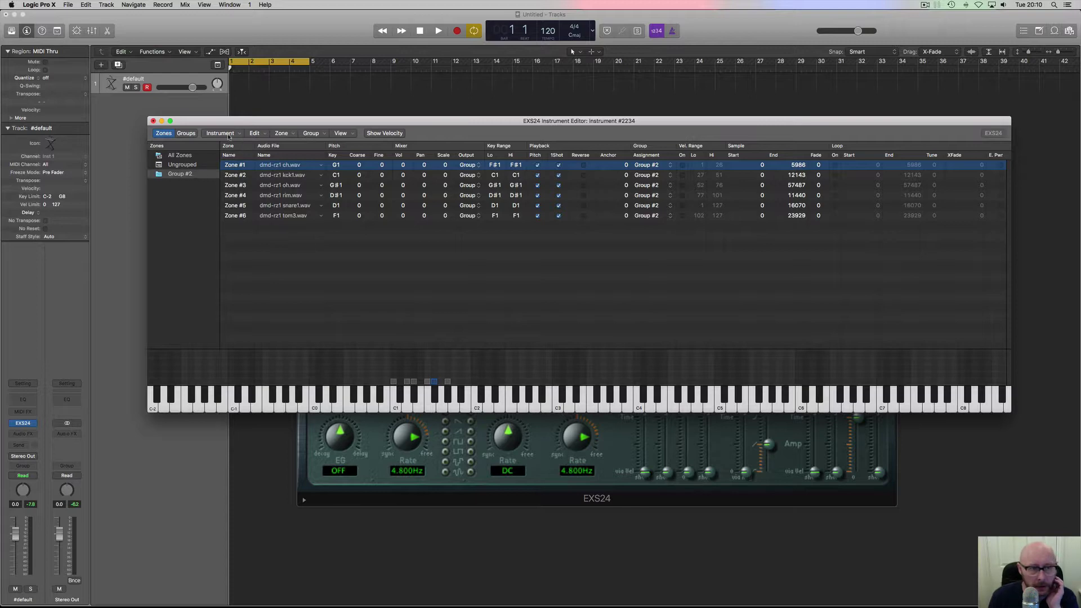
# Step: Create a new group and name it 'Hats'
pyautogui.click(316, 134)
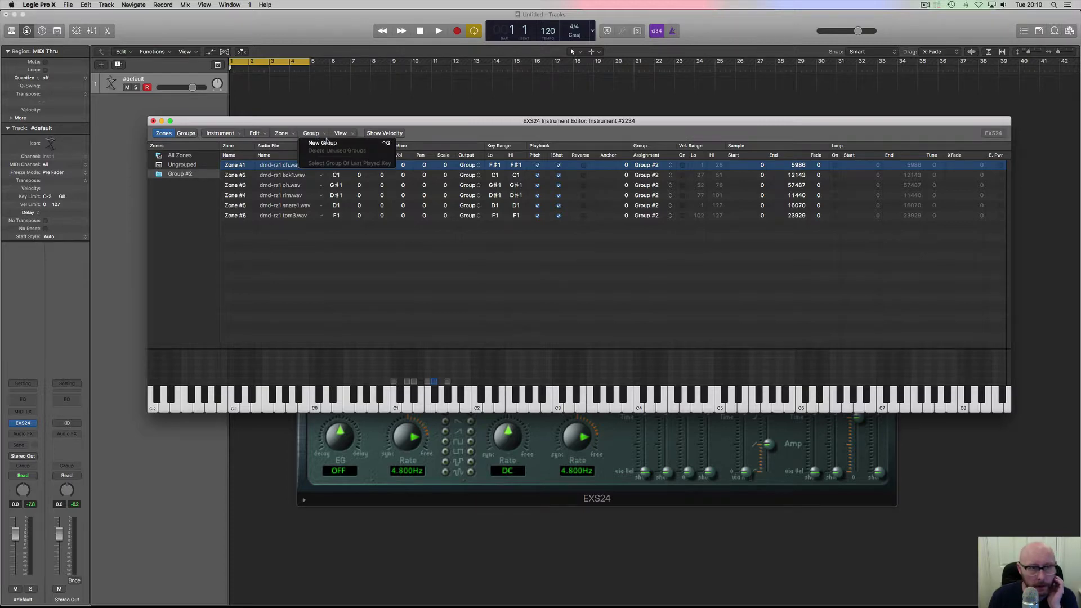
pyautogui.click(327, 145)
pyautogui.click(181, 182)
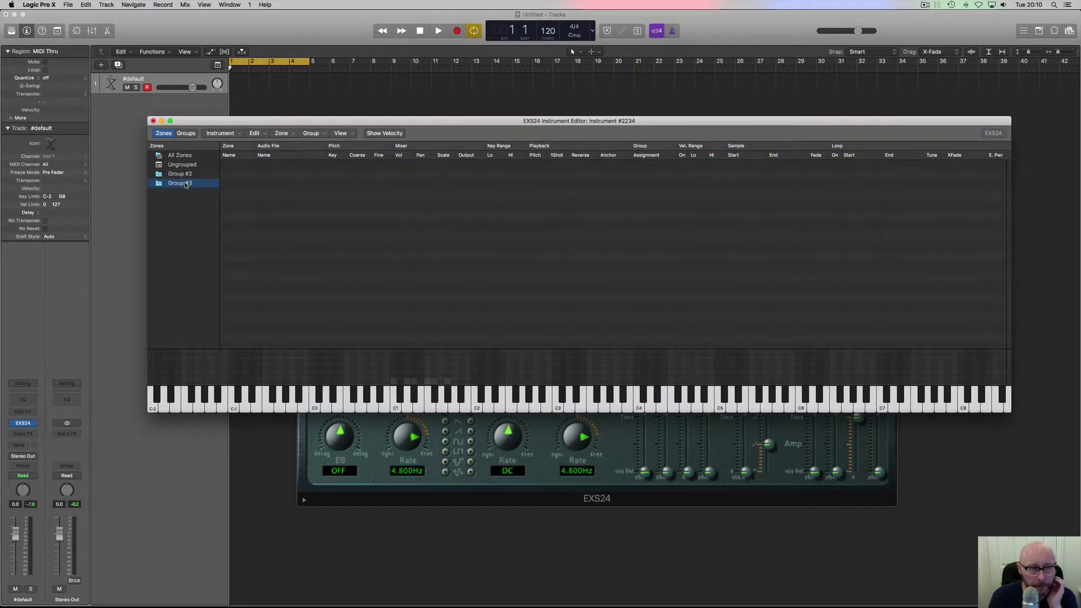
pyautogui.doubleClick(186, 184)
pyautogui.write('Ha')
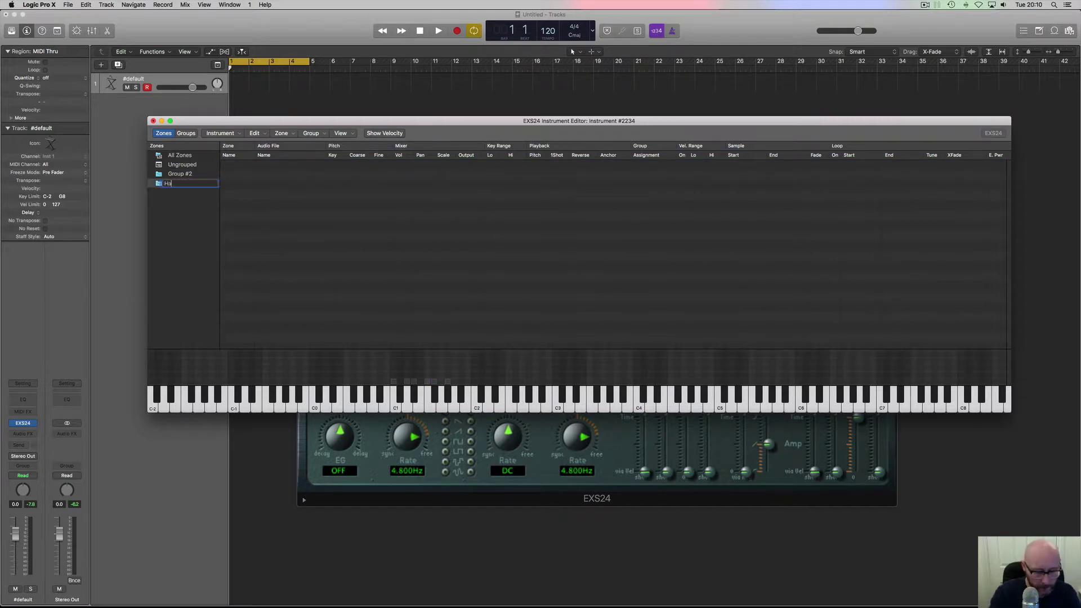
pyautogui.write('ts')
pyautogui.press('Return')
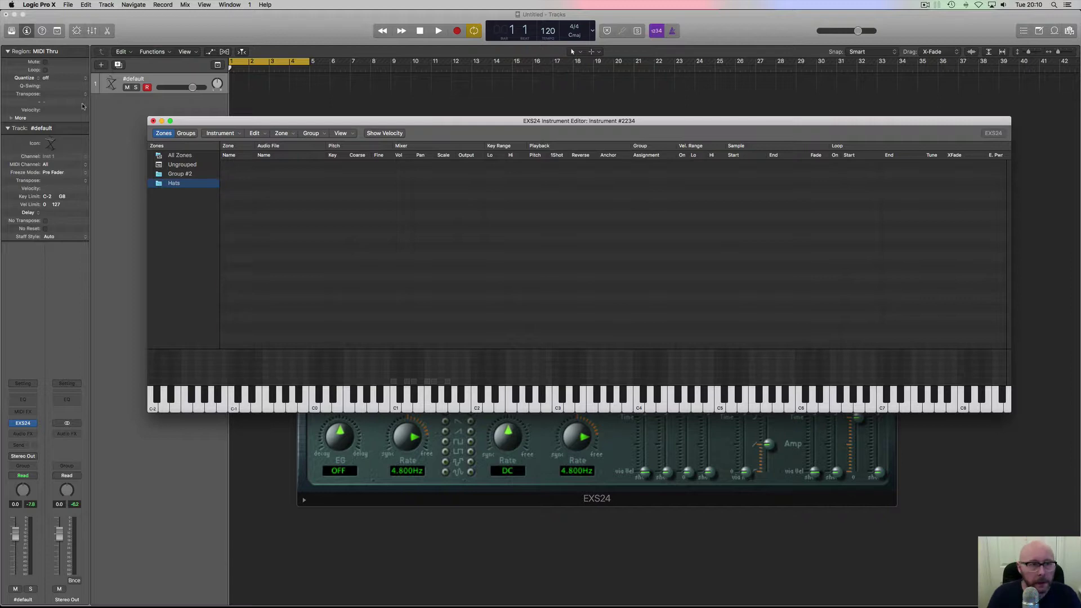
# Step: Move Zone #1 and Zone #3 into Hats and tick 1Shot on Zone #3
pyautogui.click(180, 156)
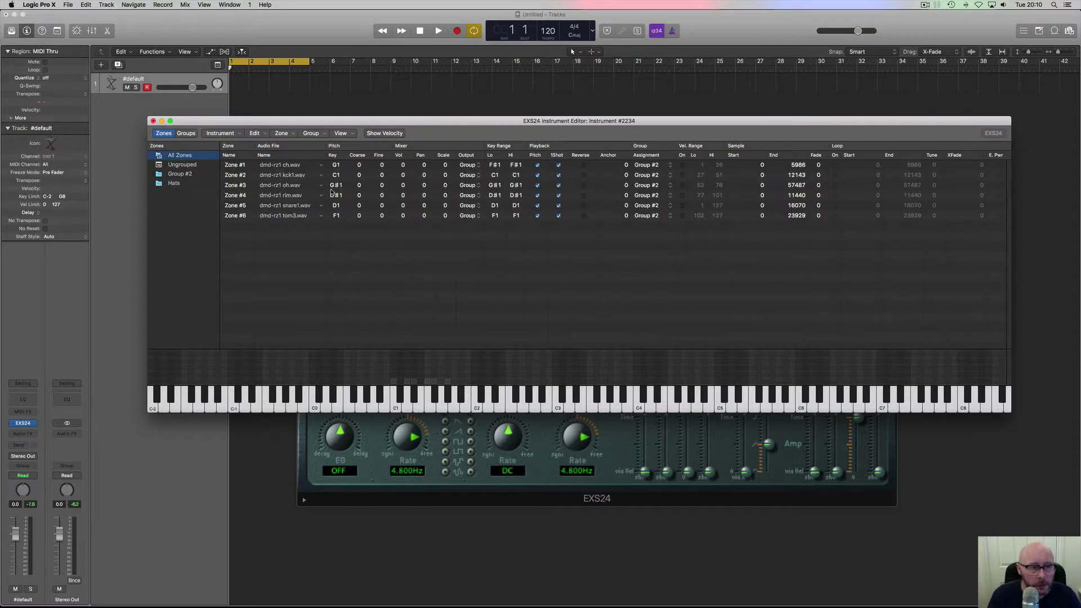
pyautogui.moveTo(290, 168); pyautogui.dragTo(177, 188)
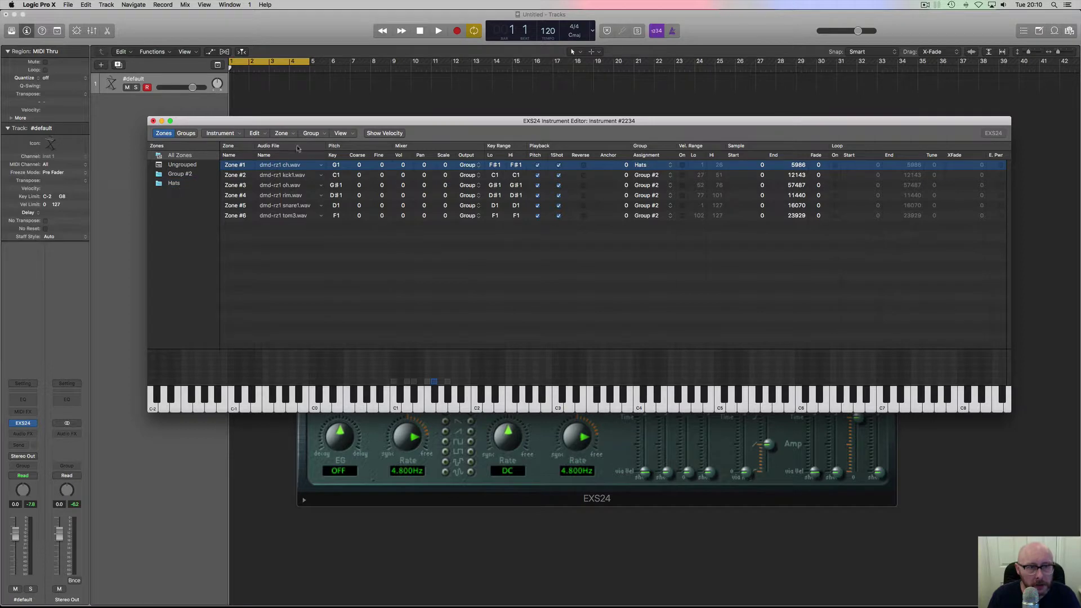
pyautogui.click(291, 187)
pyautogui.moveTo(291, 187); pyautogui.dragTo(179, 185)
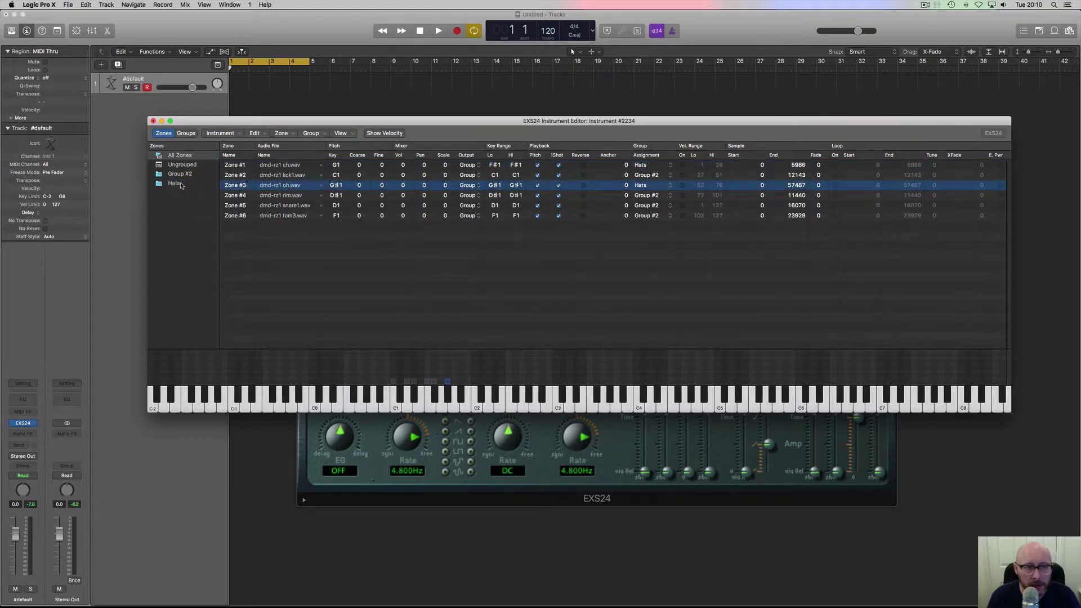
pyautogui.click(178, 184)
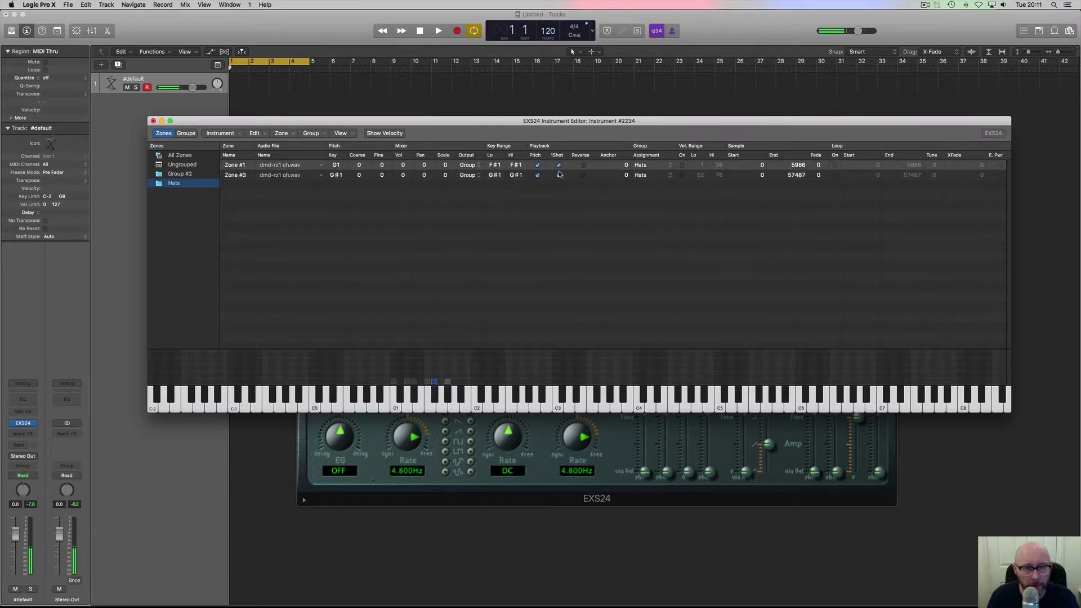
pyautogui.click(559, 174)
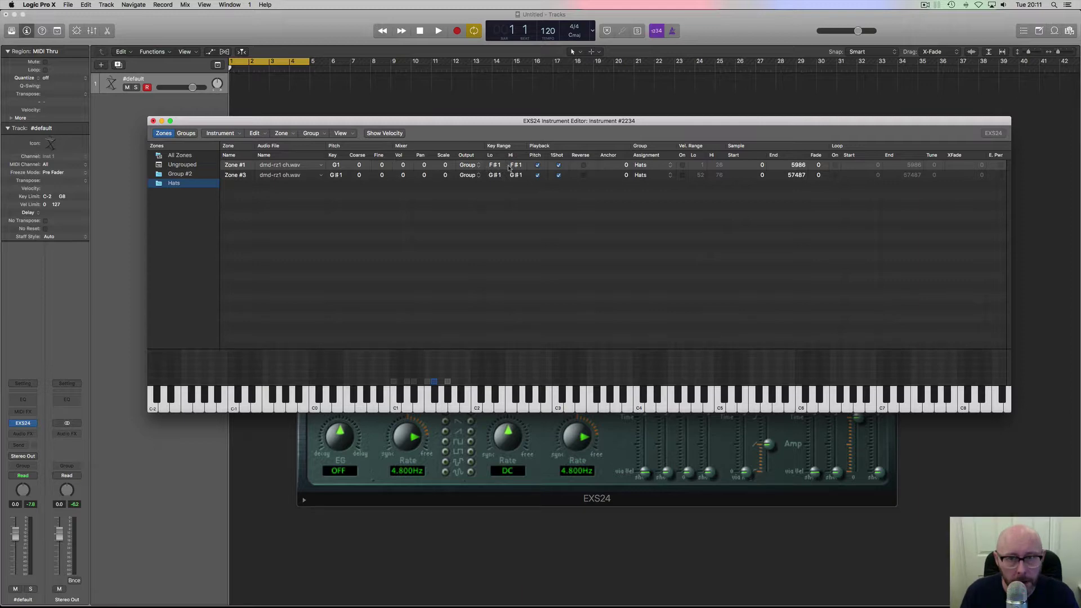
# Step: Set the Hats group's polyphony to 1 voice, leaving Group #2 at Max
pyautogui.click(316, 134)
pyautogui.click(307, 133)
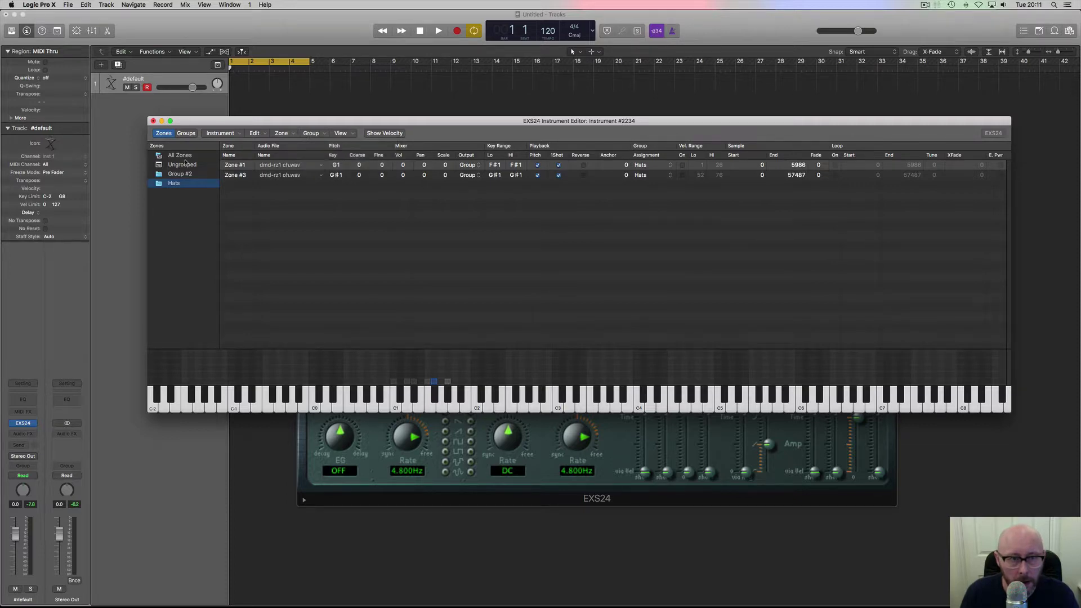
pyautogui.click(185, 134)
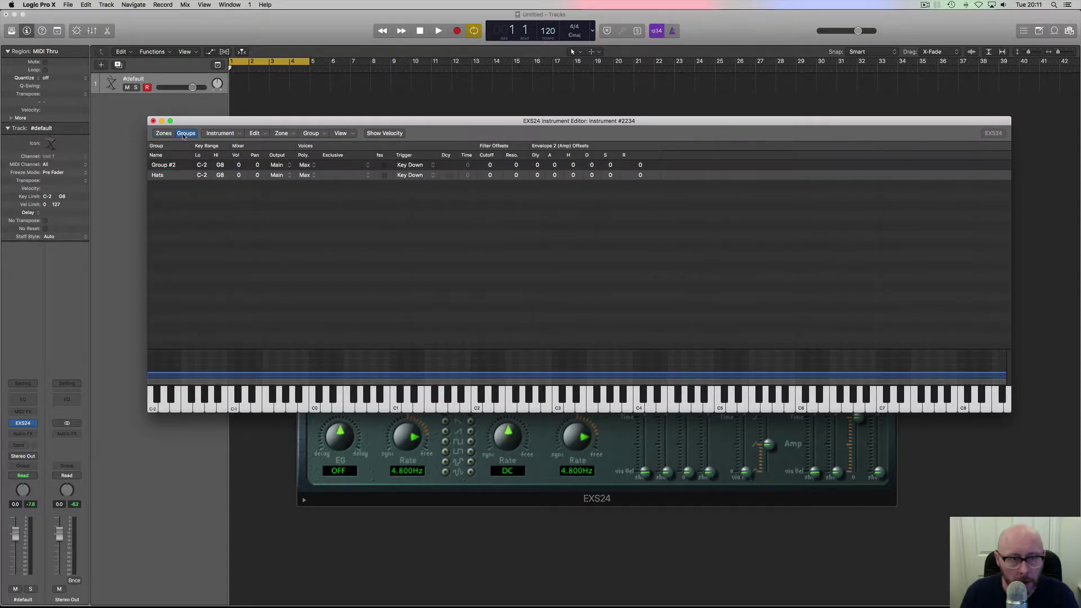
pyautogui.click(167, 176)
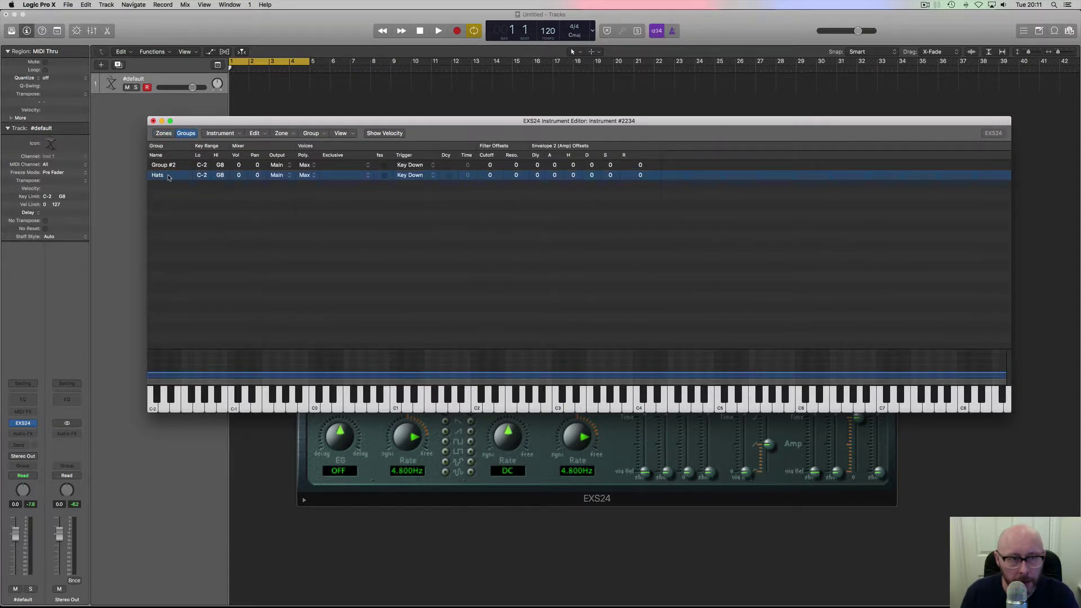
pyautogui.click(311, 175)
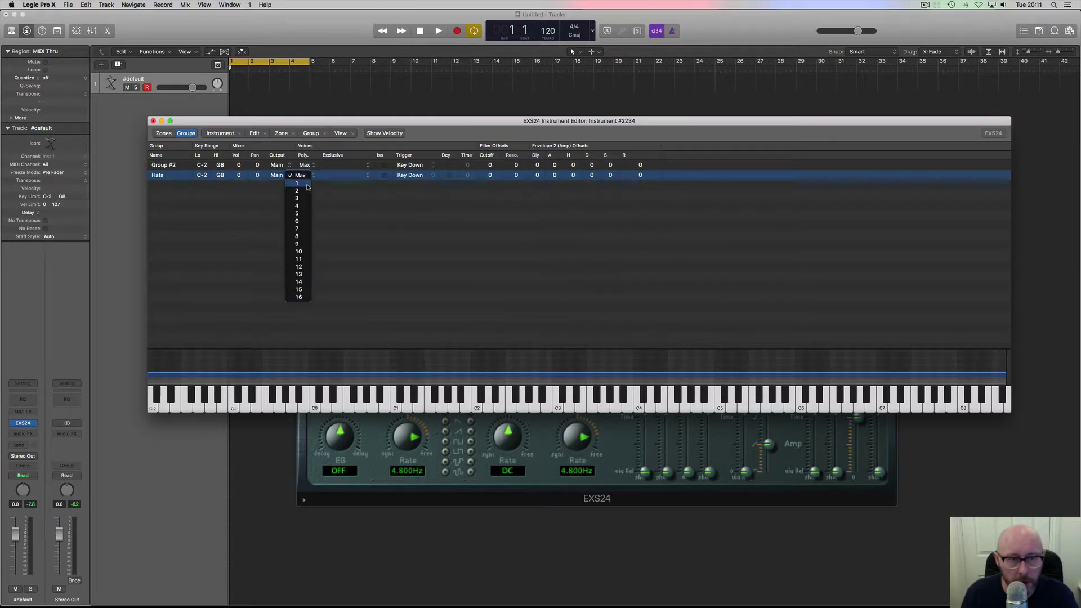
pyautogui.click(307, 185)
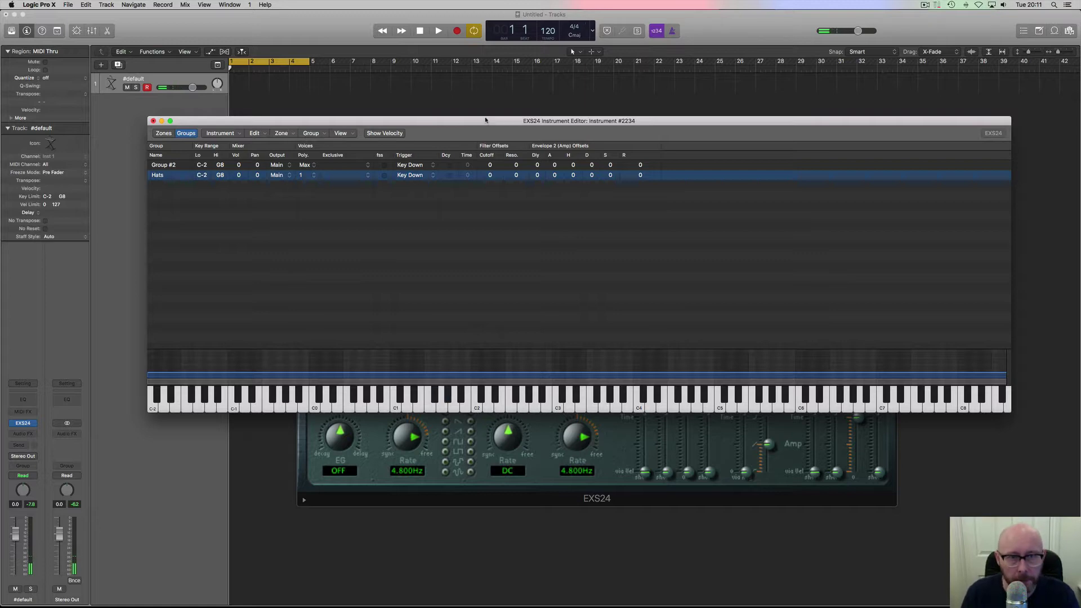
pyautogui.moveTo(506, 124); pyautogui.dragTo(536, 144)
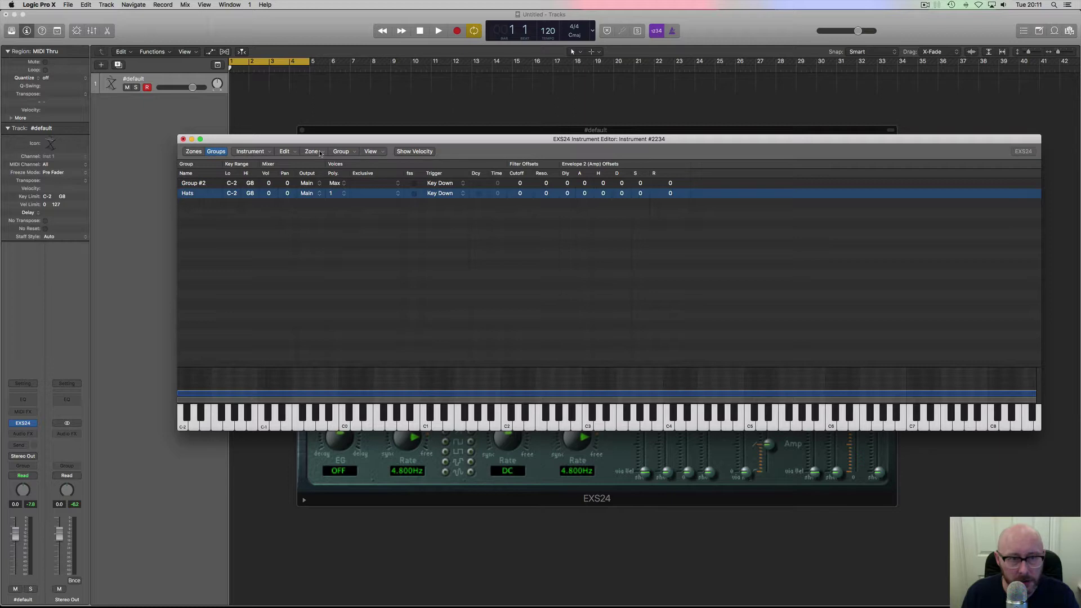
# Step: Save the instrument as 'Sl8rs kit build v1.exs', replacing the existing file
pyautogui.click(250, 151)
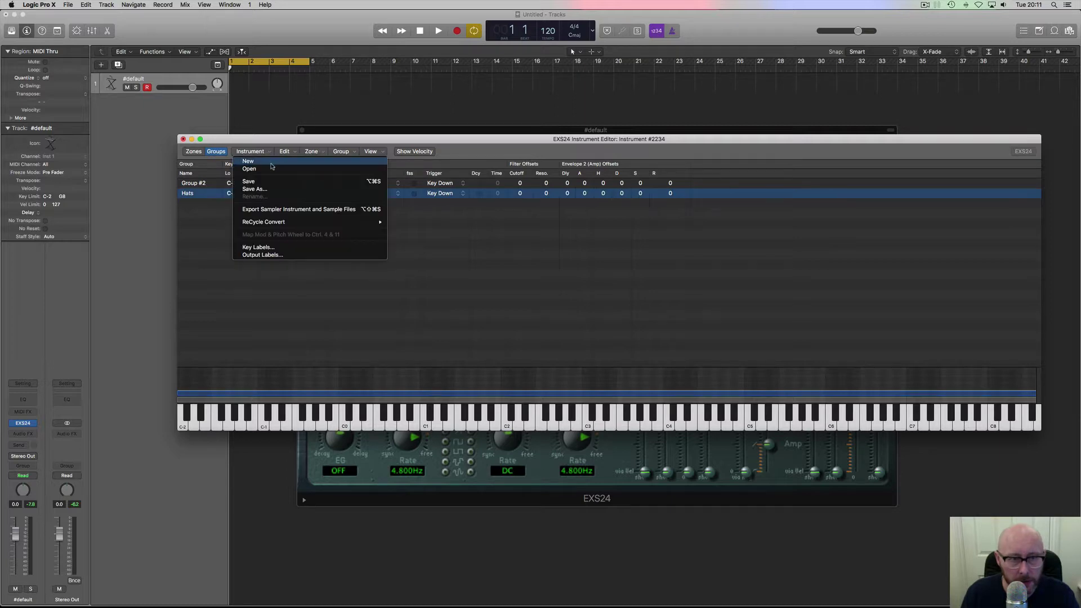
pyautogui.click(265, 190)
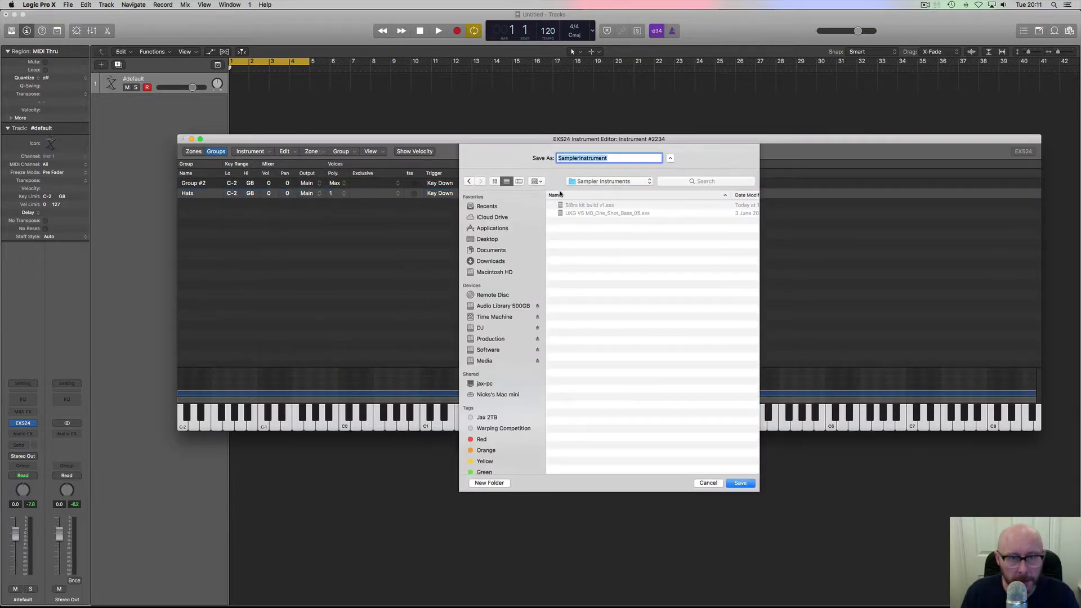
pyautogui.click(590, 206)
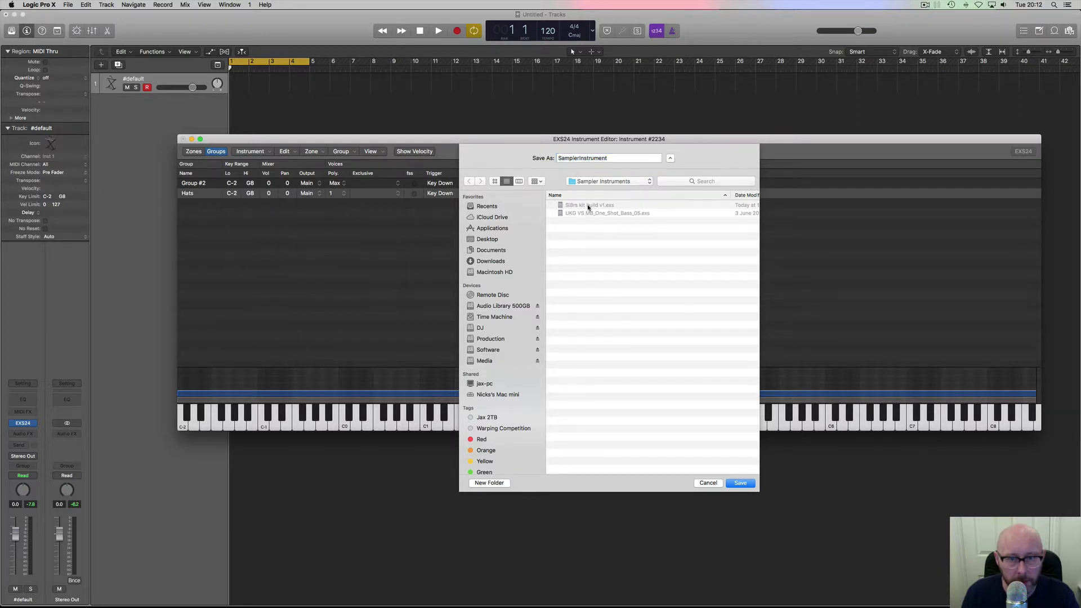
pyautogui.click(605, 159)
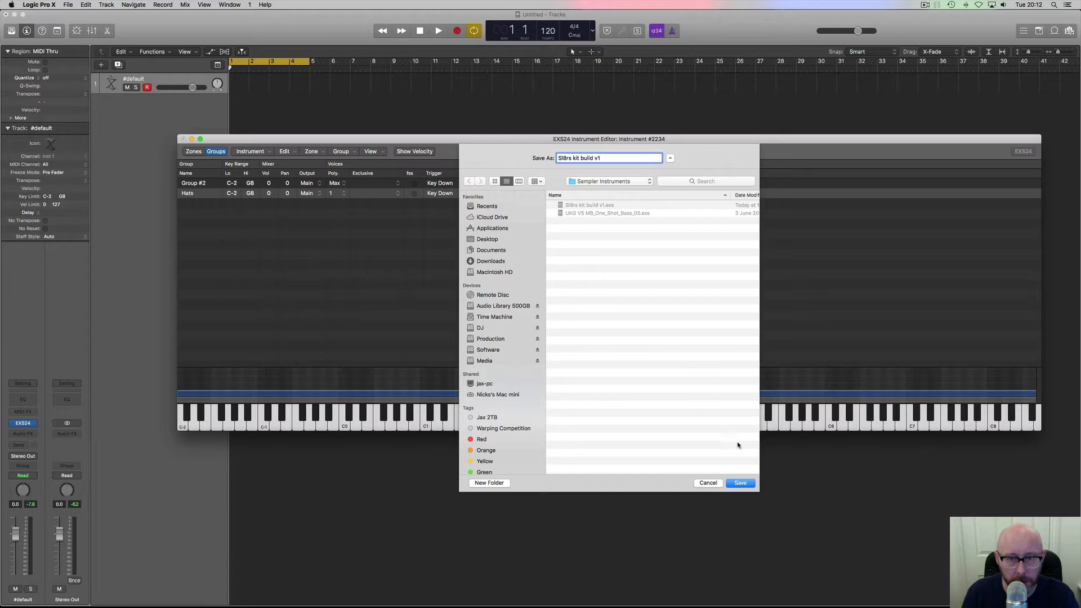
pyautogui.click(740, 482)
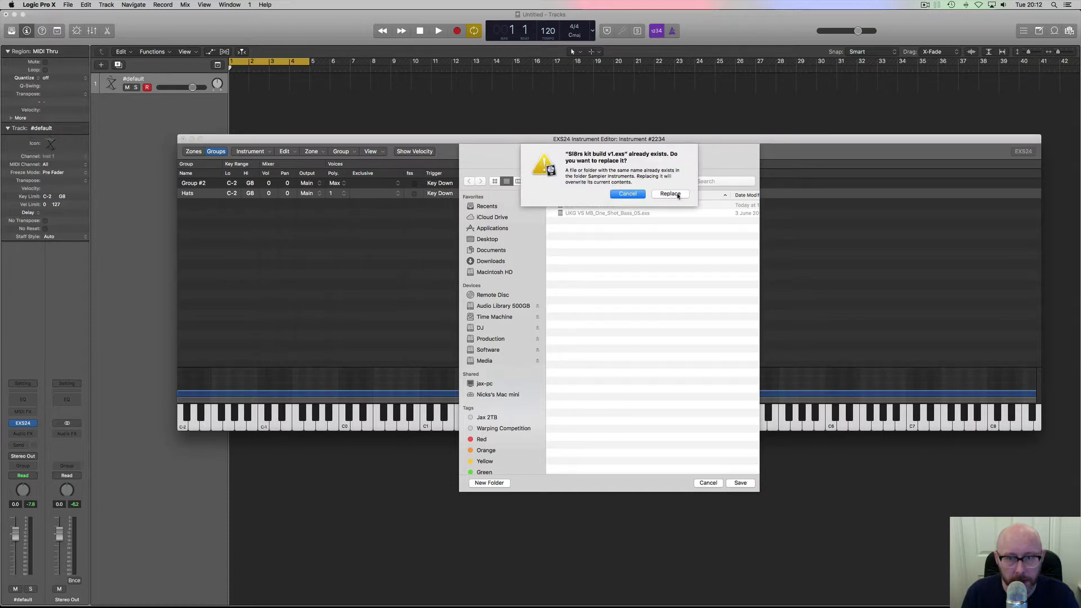
pyautogui.click(670, 194)
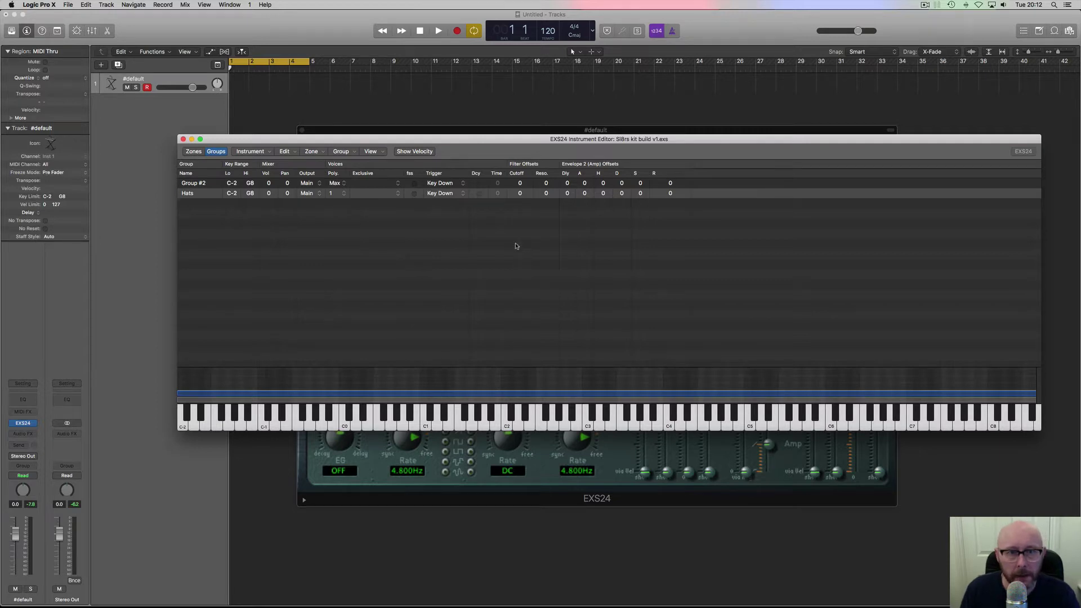
# Step: Open Zone #1's closed hi-hat sample dmd-rz1 ch.wav in the Sample Editor, converting it to the project rate
pyautogui.click(194, 151)
pyautogui.click(208, 174)
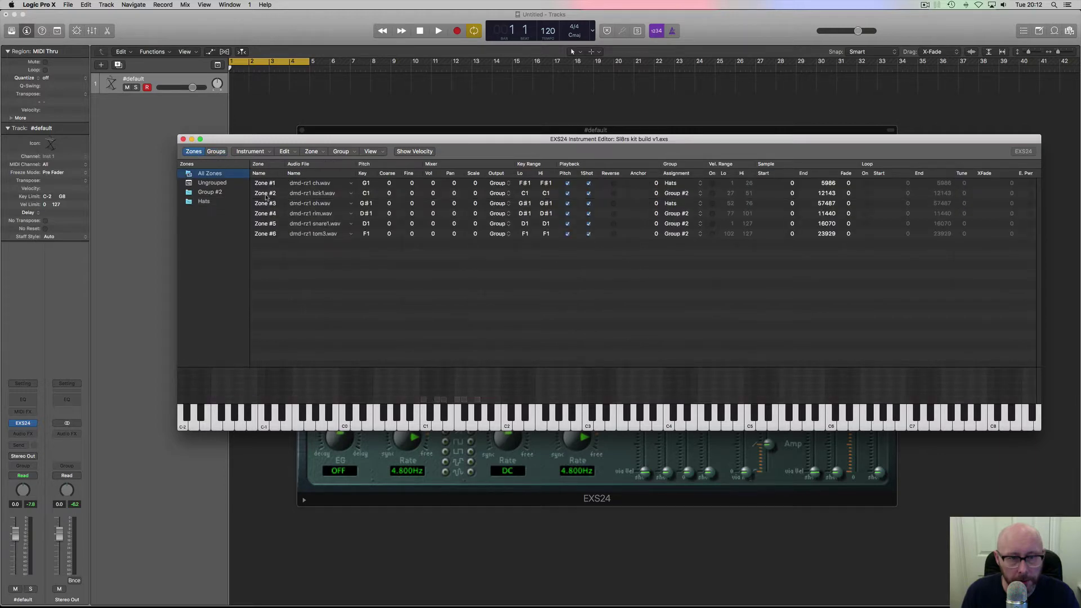
pyautogui.click(294, 196)
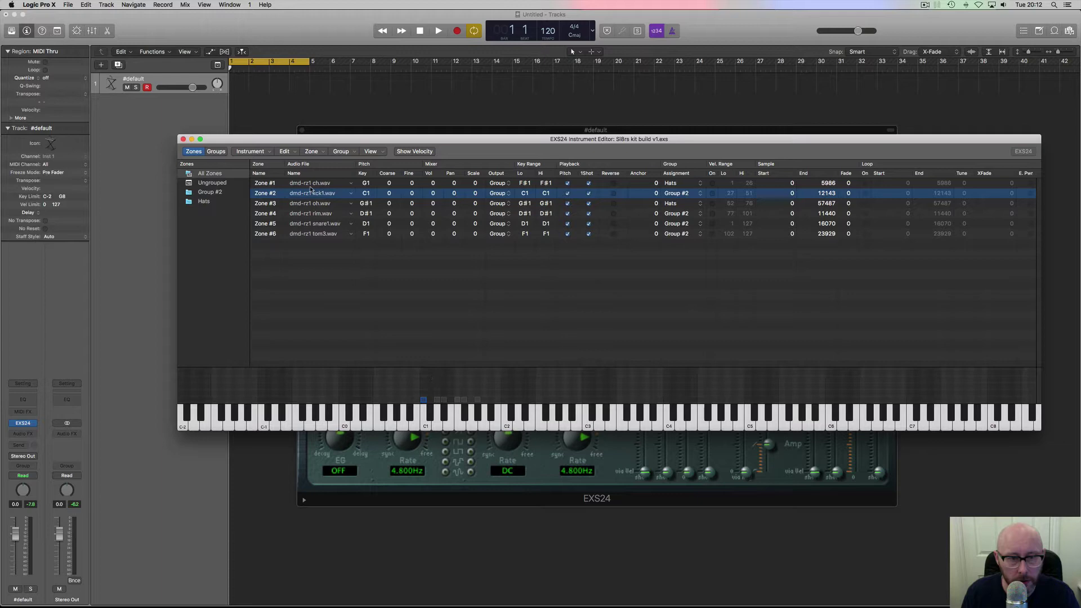
pyautogui.click(310, 202)
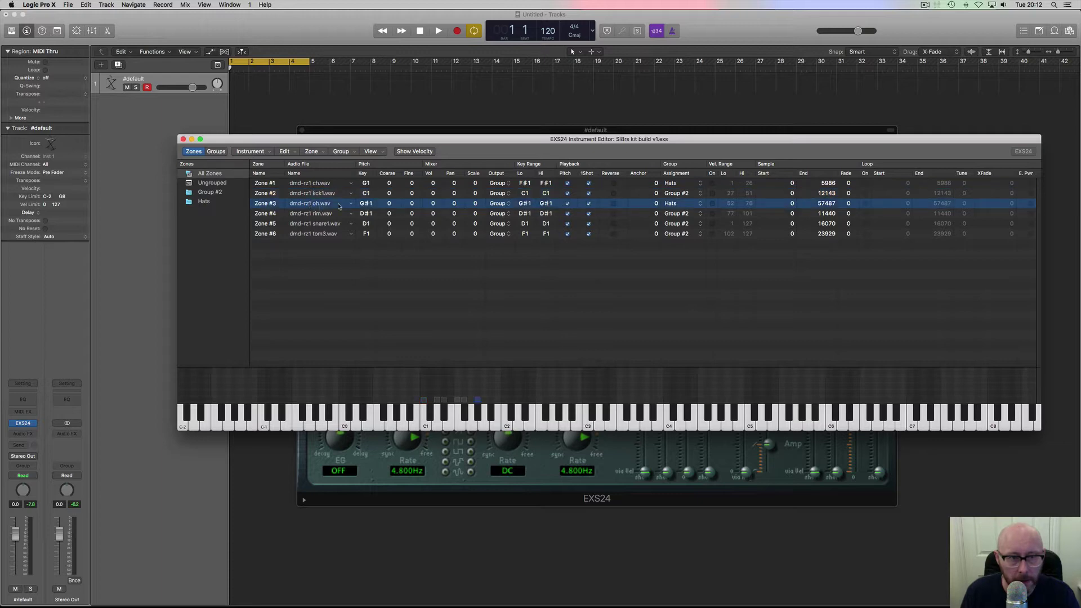
pyautogui.click(352, 204)
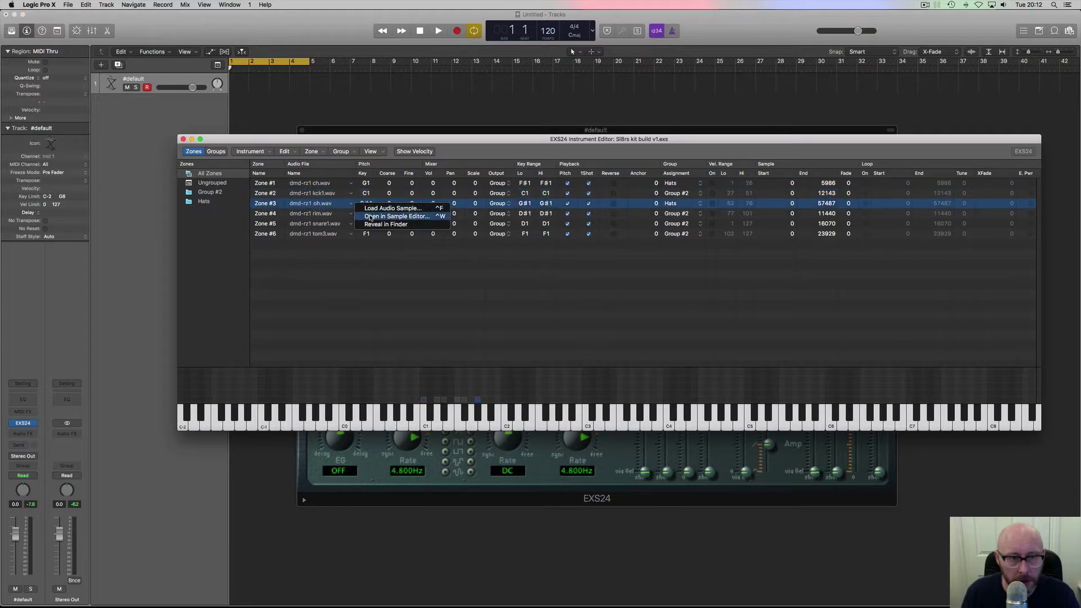
pyautogui.click(370, 217)
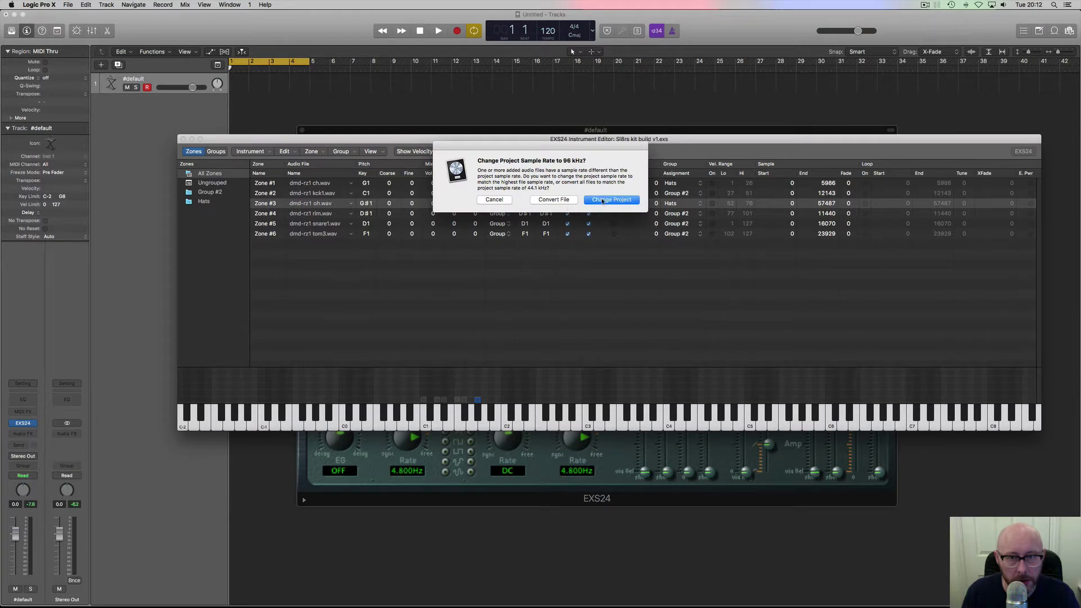
pyautogui.click(495, 200)
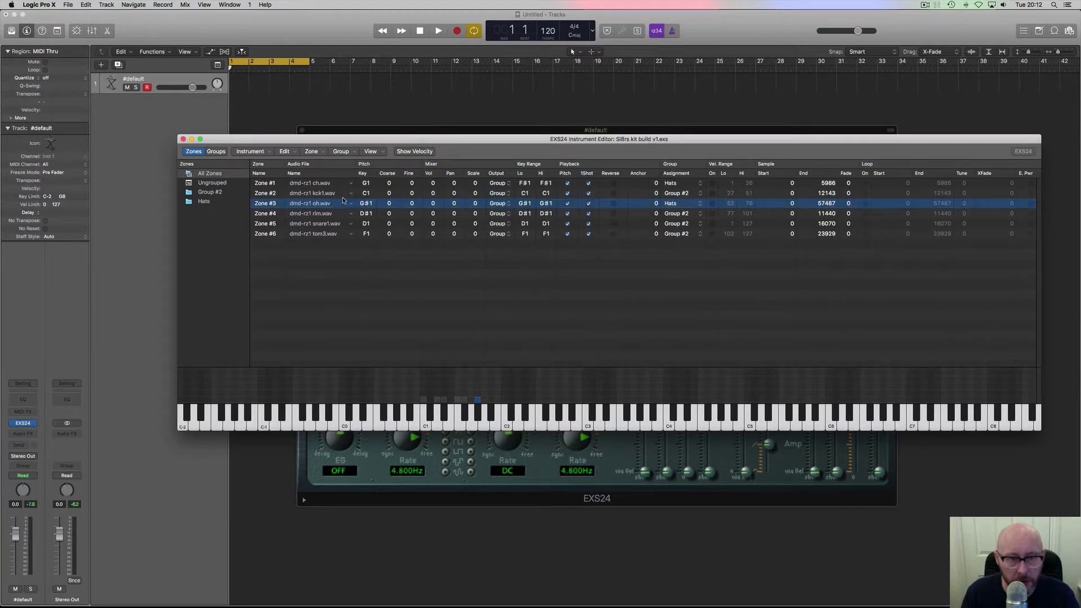
pyautogui.click(352, 183)
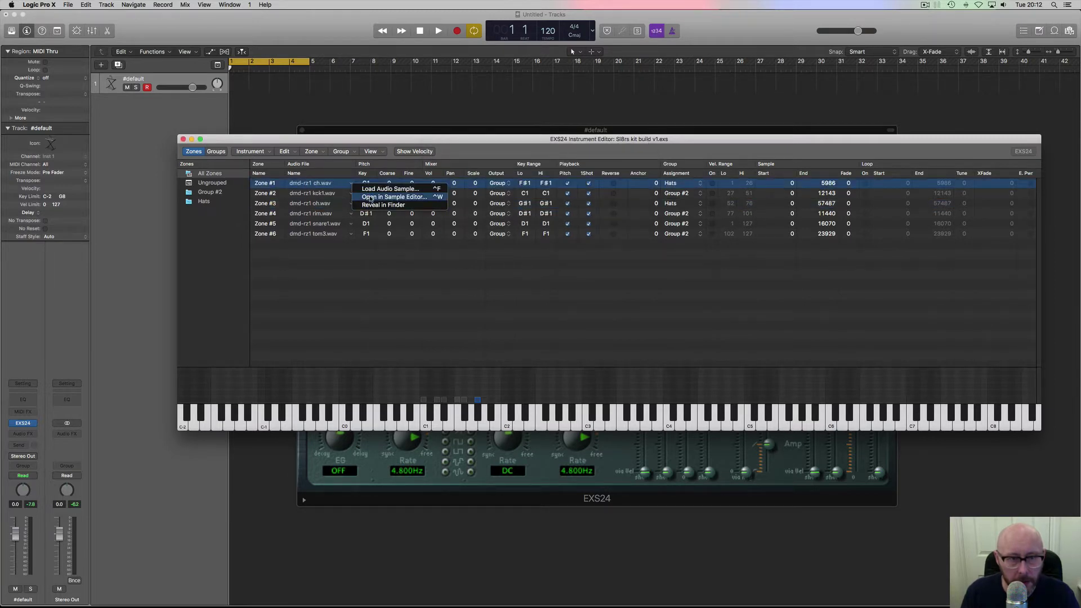
pyautogui.click(371, 199)
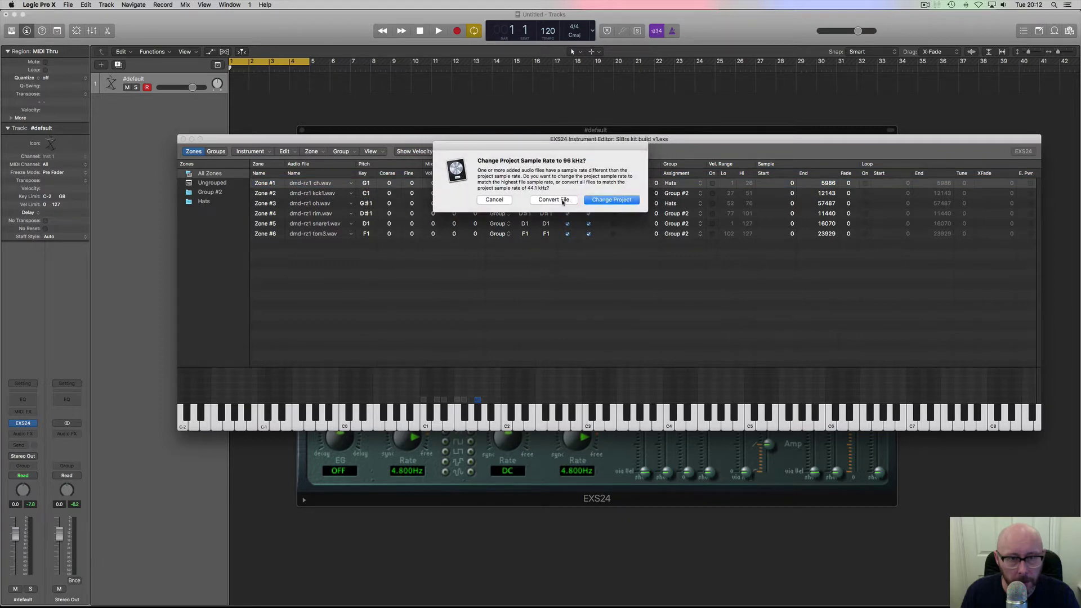
pyautogui.click(554, 200)
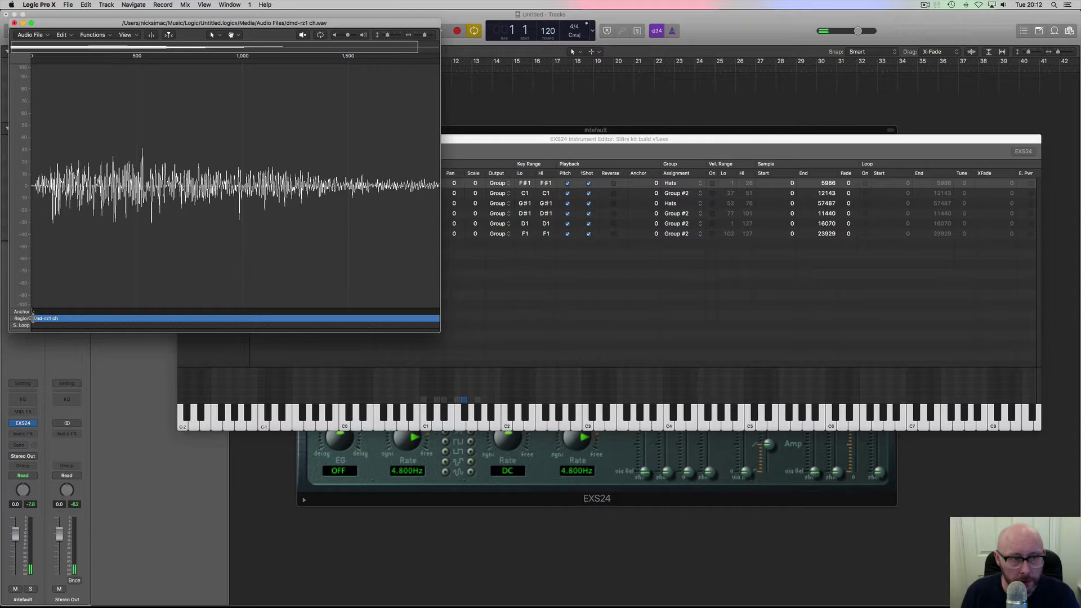
# Step: Place the dmd-rz1 ch.wav start marker just before the attack, then close the Sample Editor
pyautogui.moveTo(33, 318); pyautogui.dragTo(193, 314)
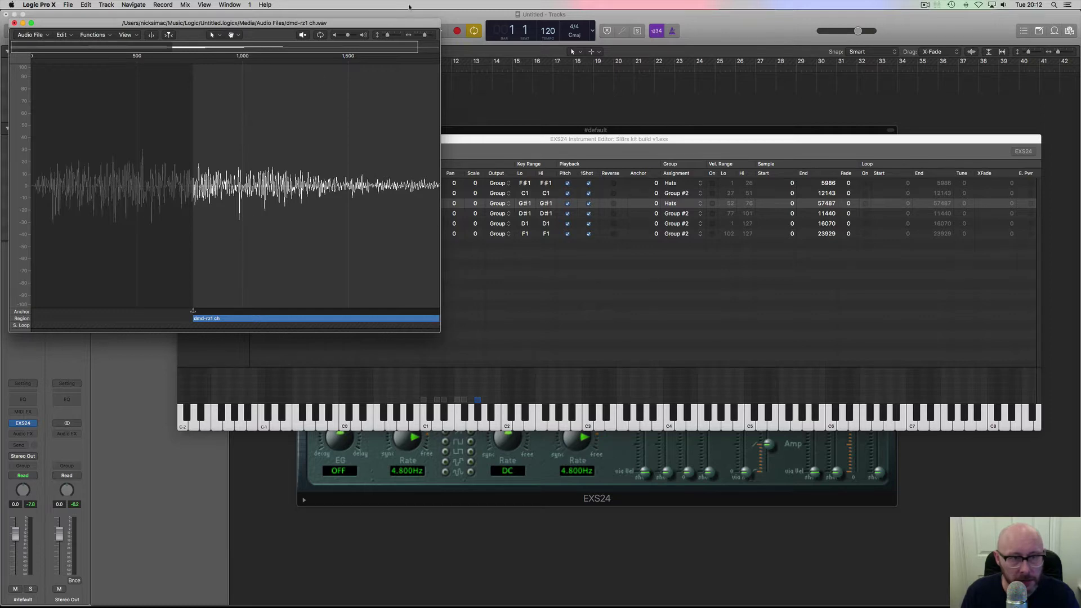
pyautogui.moveTo(425, 35)
pyautogui.mouseDown()
pyautogui.moveTo(433, 37)
pyautogui.moveTo(422, 37)
pyautogui.mouseUp()
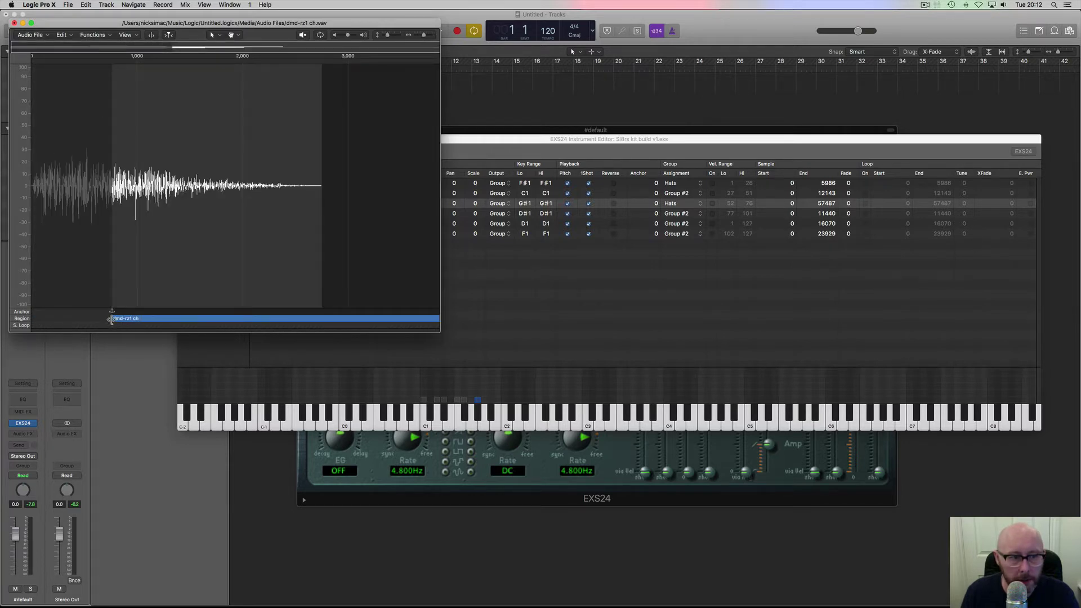
pyautogui.moveTo(111, 319); pyautogui.dragTo(32, 319)
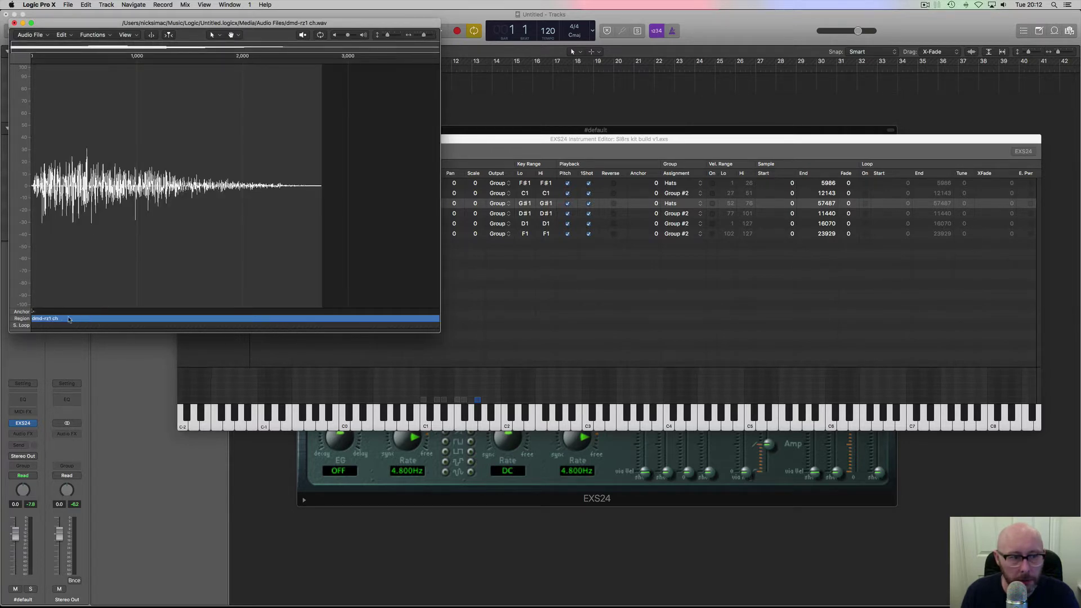
pyautogui.click(14, 23)
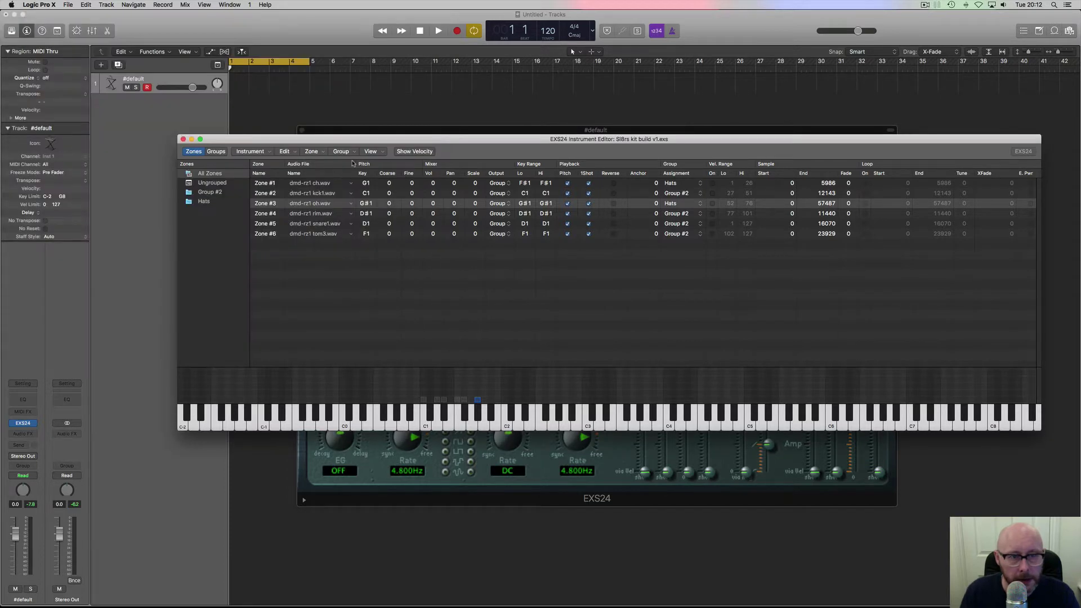
# Step: Close the Instrument Editor to show the EXS24 panel with 'Sl8rs kit build v1' loaded
pyautogui.click(183, 139)
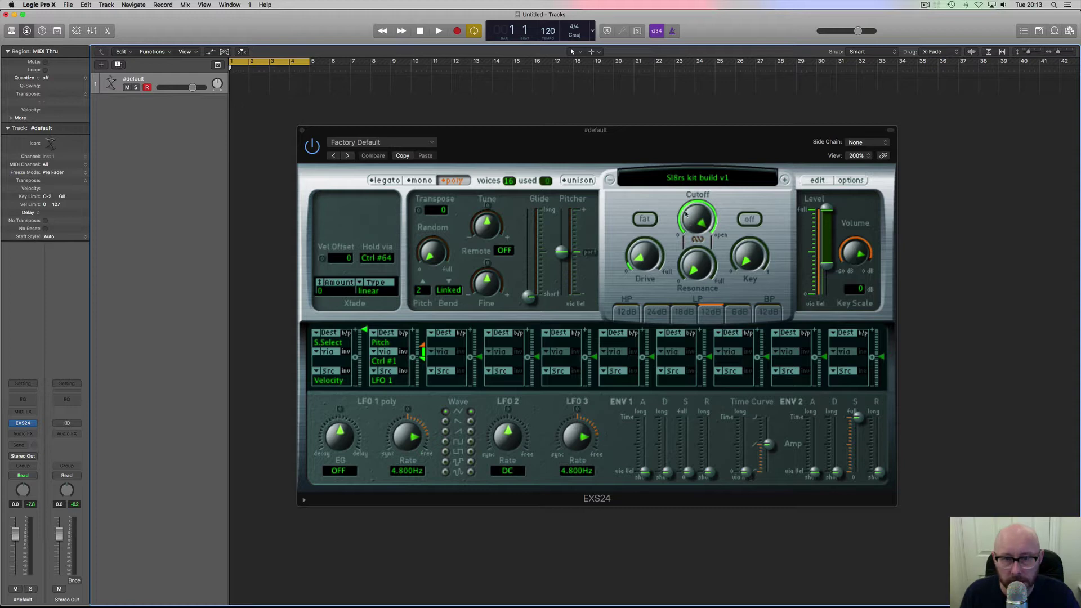
# Step: Enable the filter at 56% cutoff and route Velocity to Filter Cutoff in mod slot 1
pyautogui.click(758, 221)
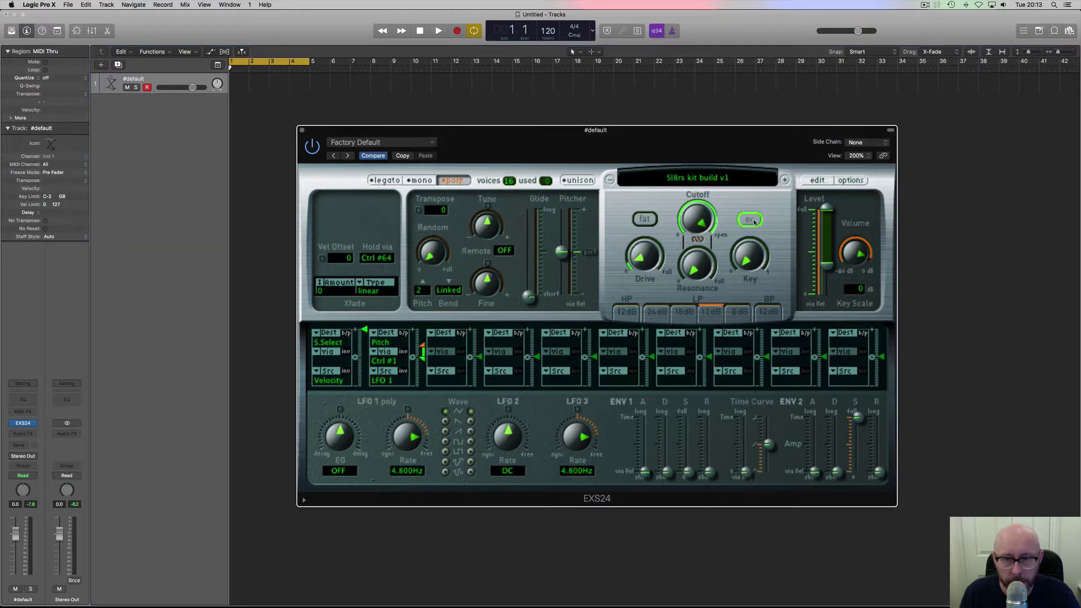
pyautogui.moveTo(703, 214); pyautogui.dragTo(703, 276)
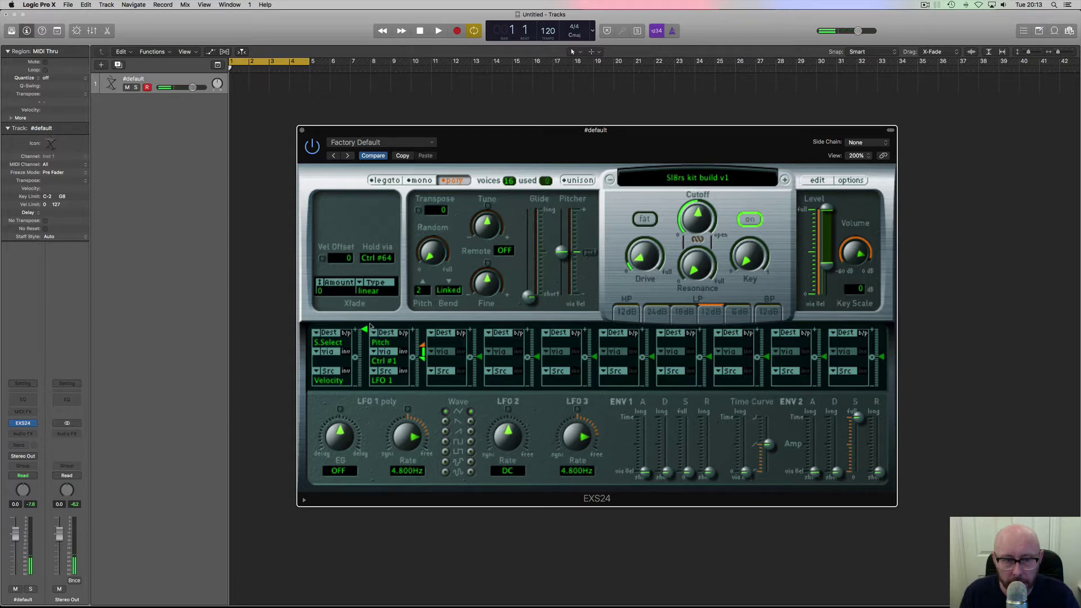
pyautogui.moveTo(365, 341)
pyautogui.moveTo(365, 341); pyautogui.dragTo(329, 352)
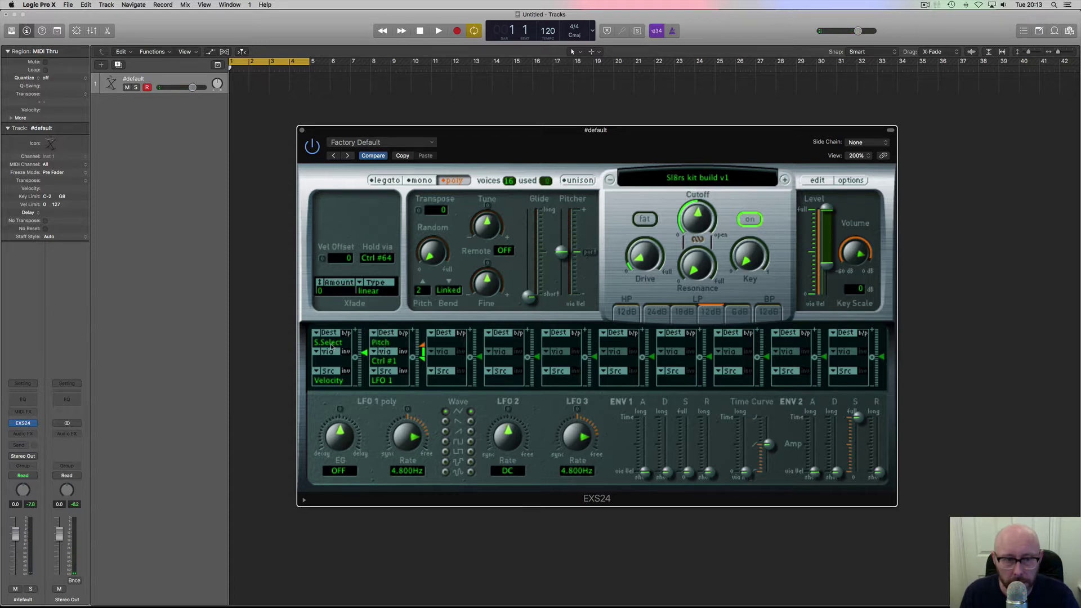
pyautogui.click(331, 344)
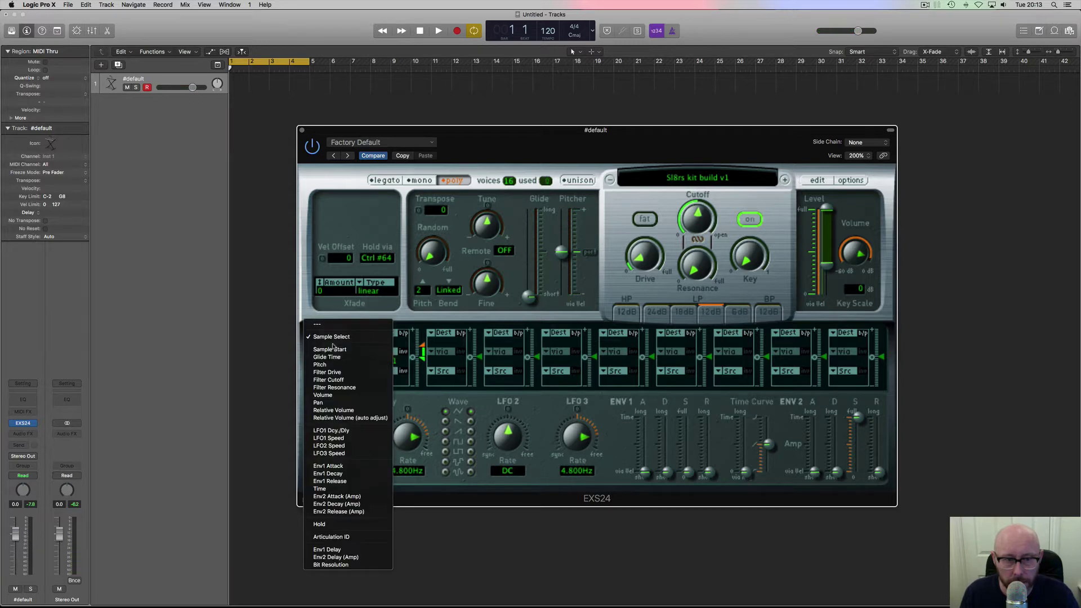
pyautogui.click(345, 380)
pyautogui.click(340, 372)
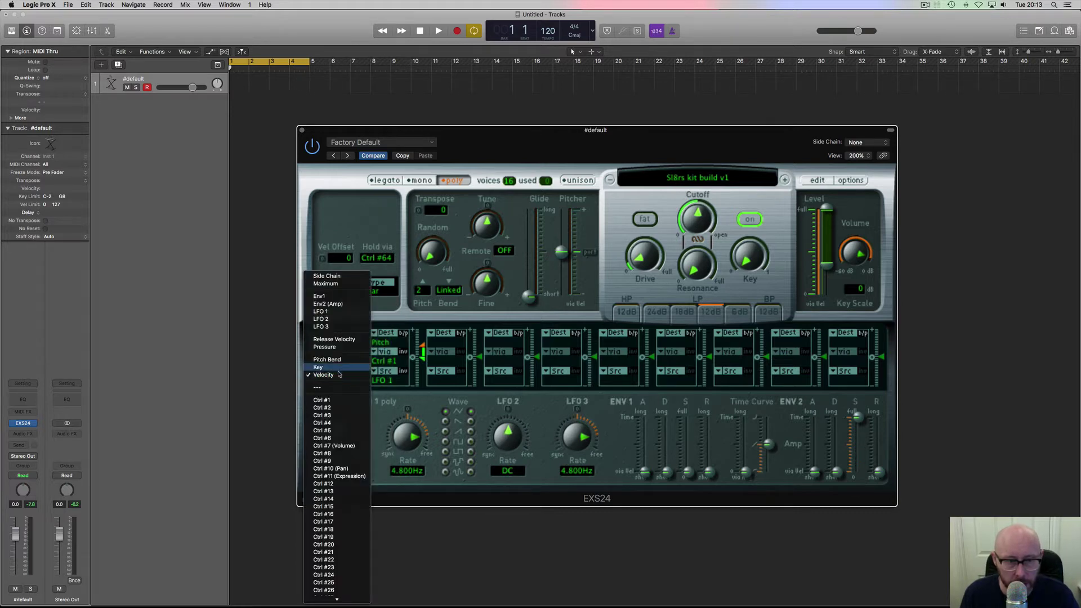
pyautogui.click(340, 374)
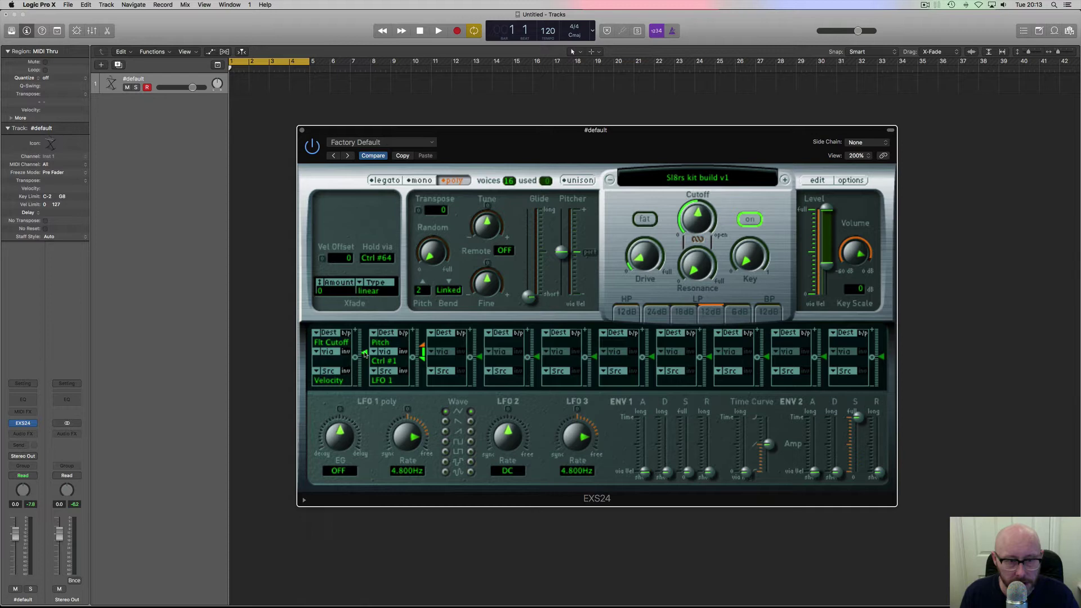
# Step: Set mod slot 1's Velocity-to-Cutoff amount to +75.4% and the output Level to -12.5 dB
pyautogui.moveTo(364, 354); pyautogui.dragTo(364, 330)
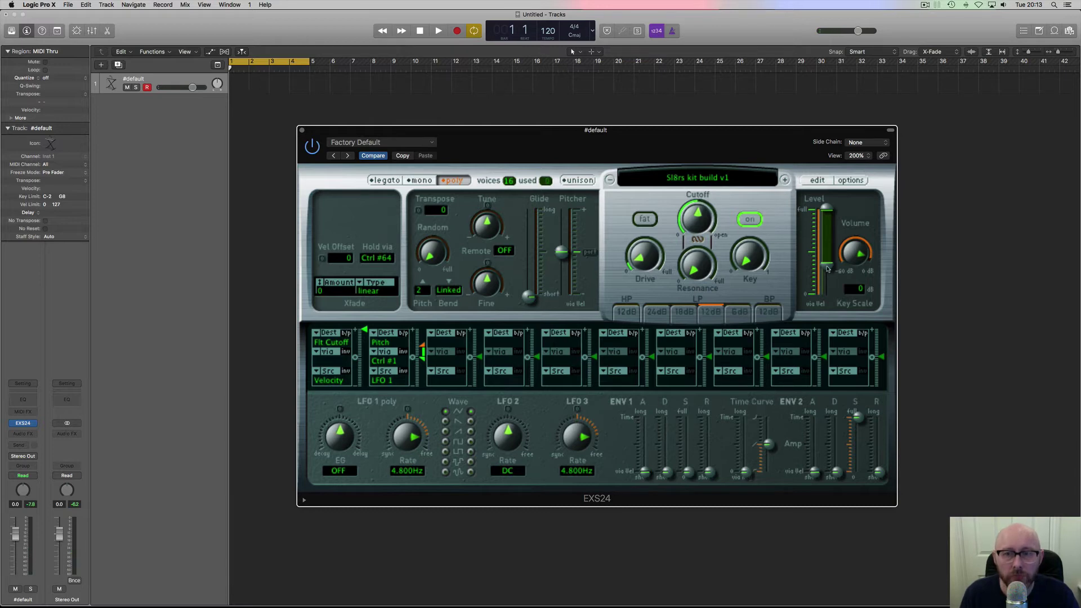
pyautogui.moveTo(827, 269); pyautogui.dragTo(826, 191)
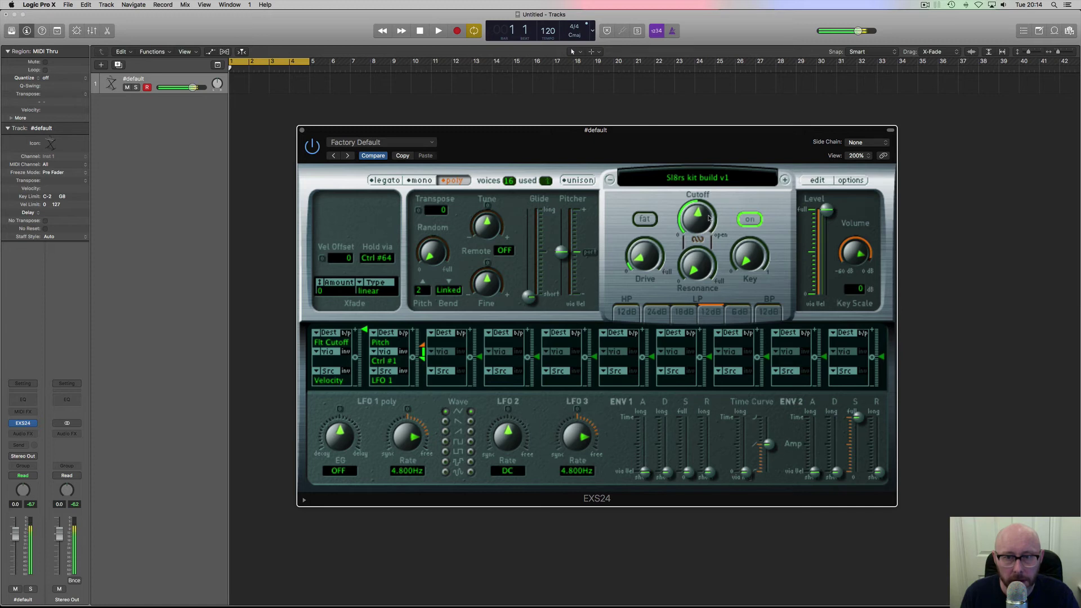
pyautogui.moveTo(826, 214); pyautogui.dragTo(827, 245)
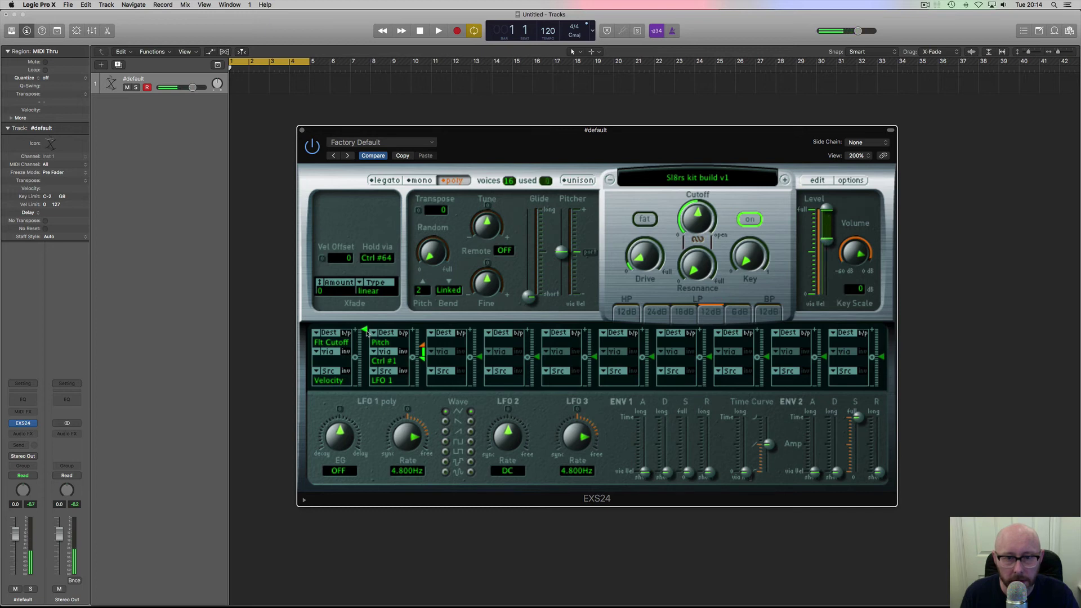
pyautogui.moveTo(367, 333)
pyautogui.mouseDown()
pyautogui.moveTo(365, 344)
pyautogui.moveTo(365, 330)
pyautogui.mouseUp()
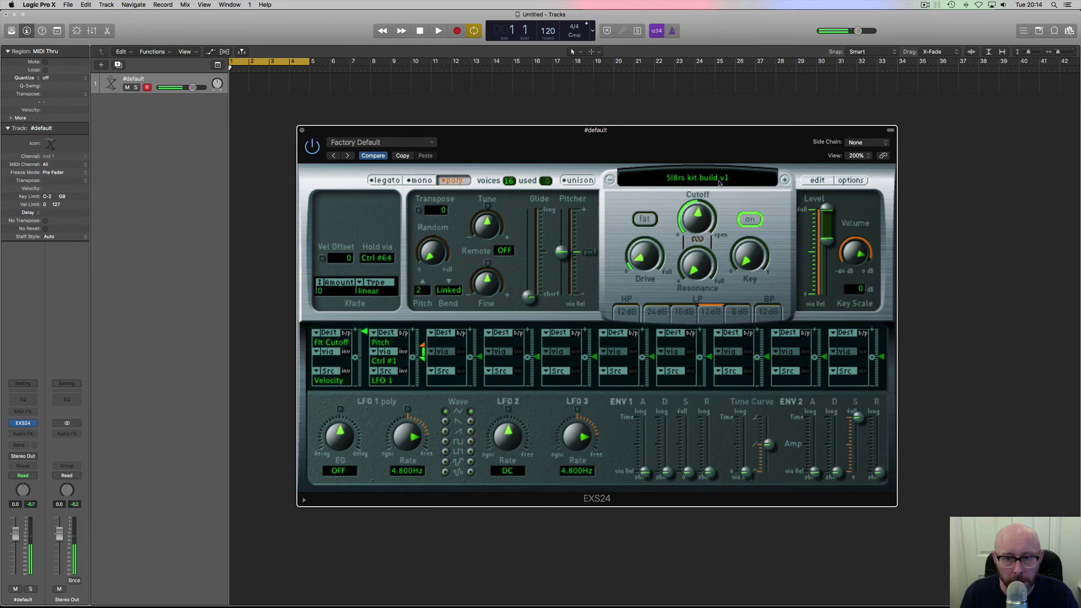